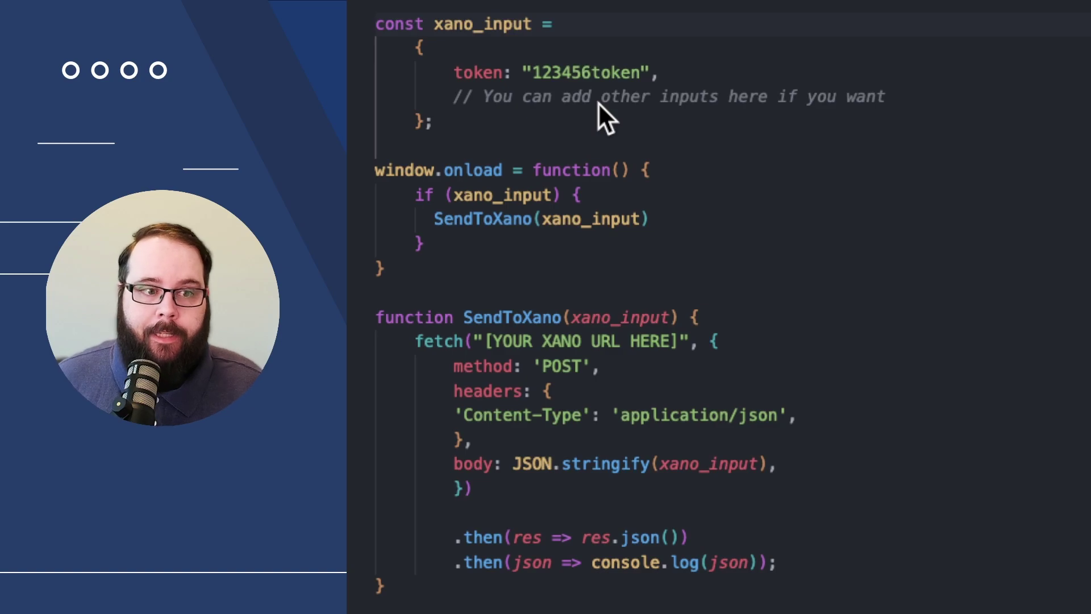
- Add username: "chris" as a second entry after the token in the xano_input object
{"action": "key", "text": "Return"}
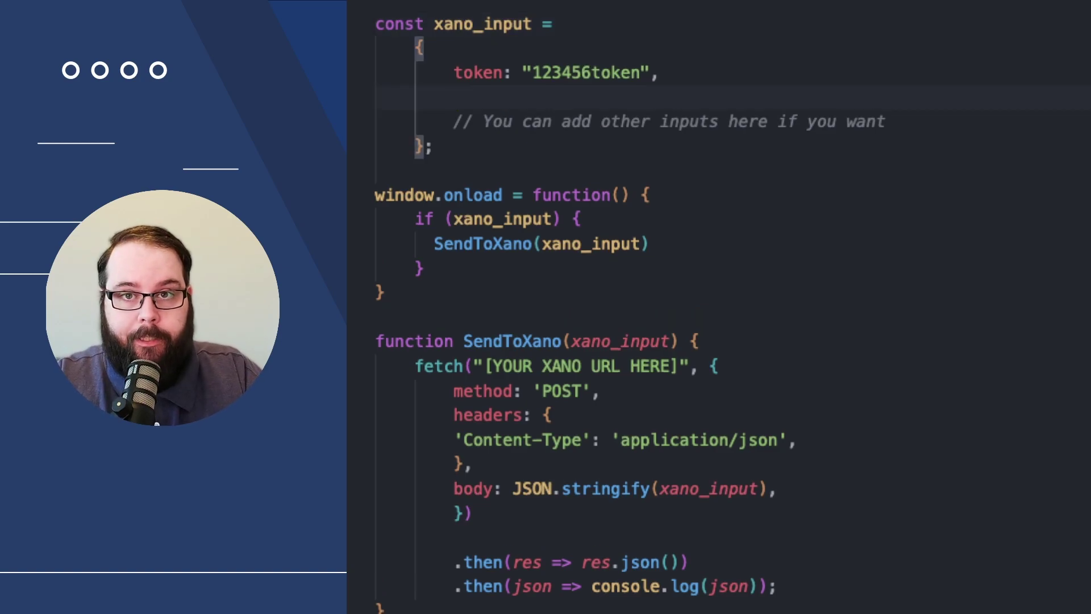
{"action": "type", "text": "userna"}
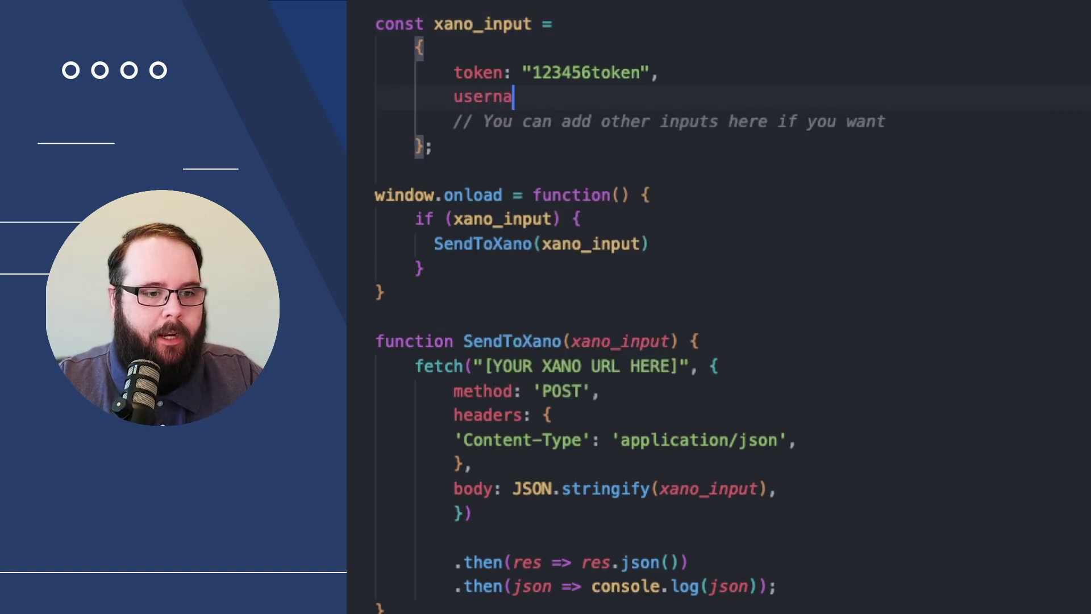
{"action": "type", "text": "me : \"chris\""}
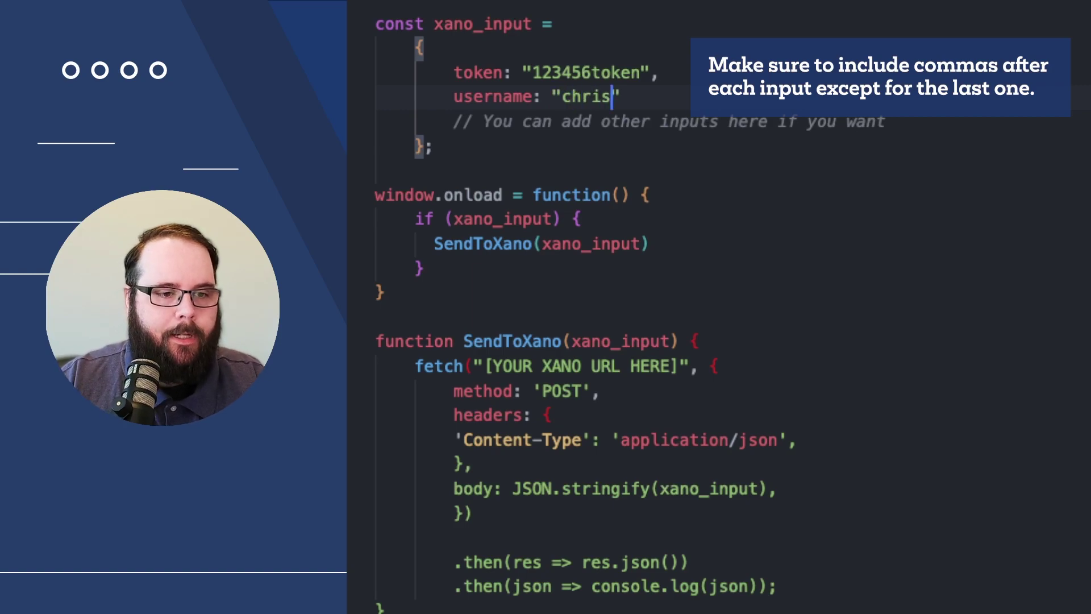
{"action": "key", "text": "Down"}
{"action": "key", "text": "Down"}
{"action": "key", "text": "Down"}
{"action": "key", "text": "Down"}
{"action": "key", "text": "End"}
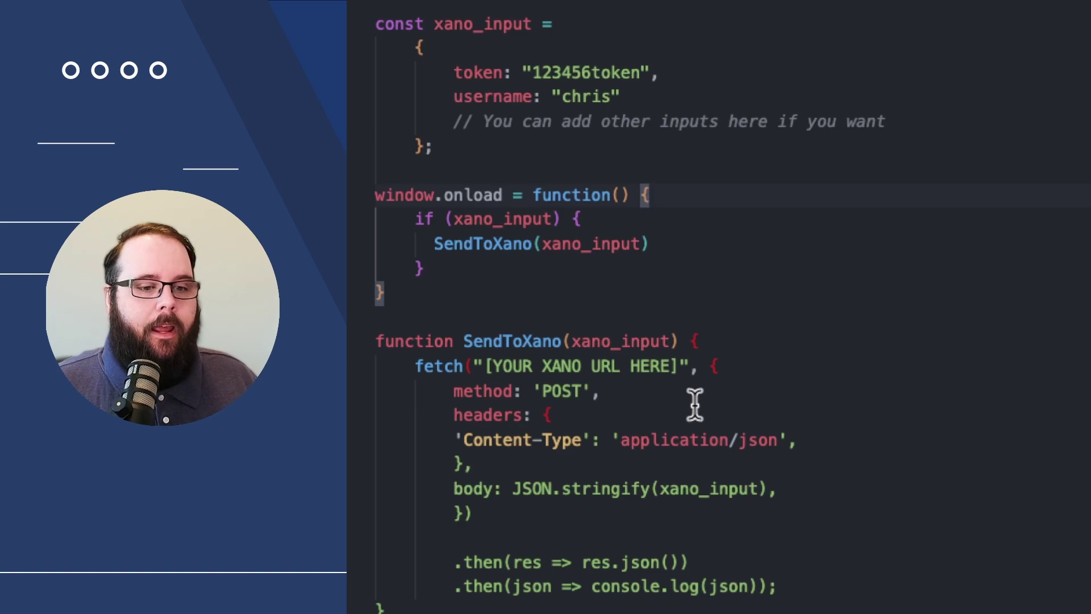
- Select the [YOUR XANO URL HERE] placeholder in the fetch call
{"action": "left_click_drag", "start_coordinate": [678, 366], "coordinate": [473, 364]}
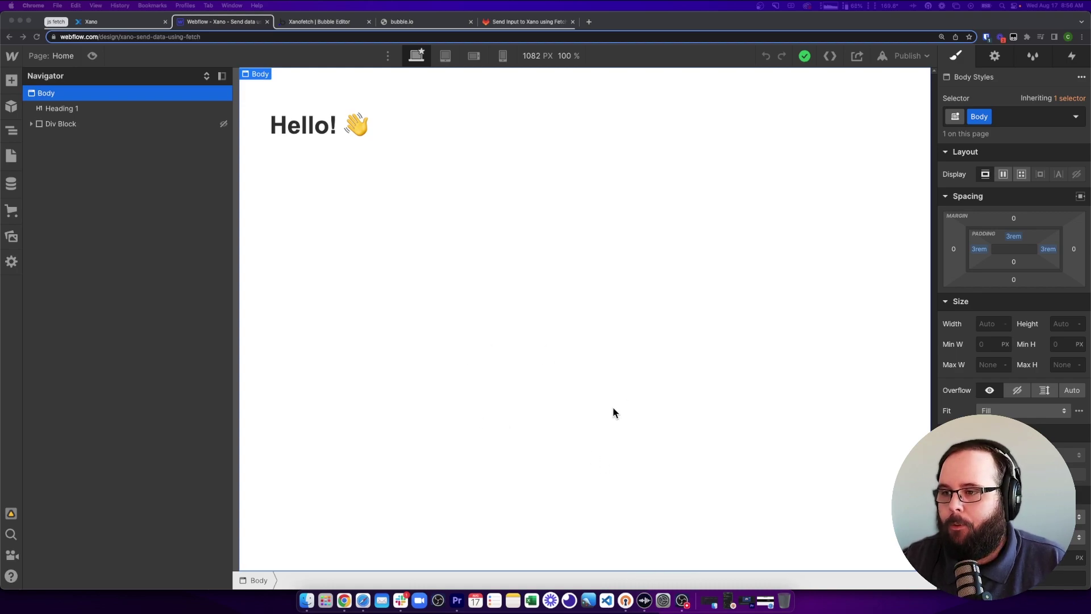
- Open the Home page settings and scroll to the Before </body> custom code
{"action": "left_click", "coordinate": [12, 156]}
{"action": "left_click", "coordinate": [12, 156]}
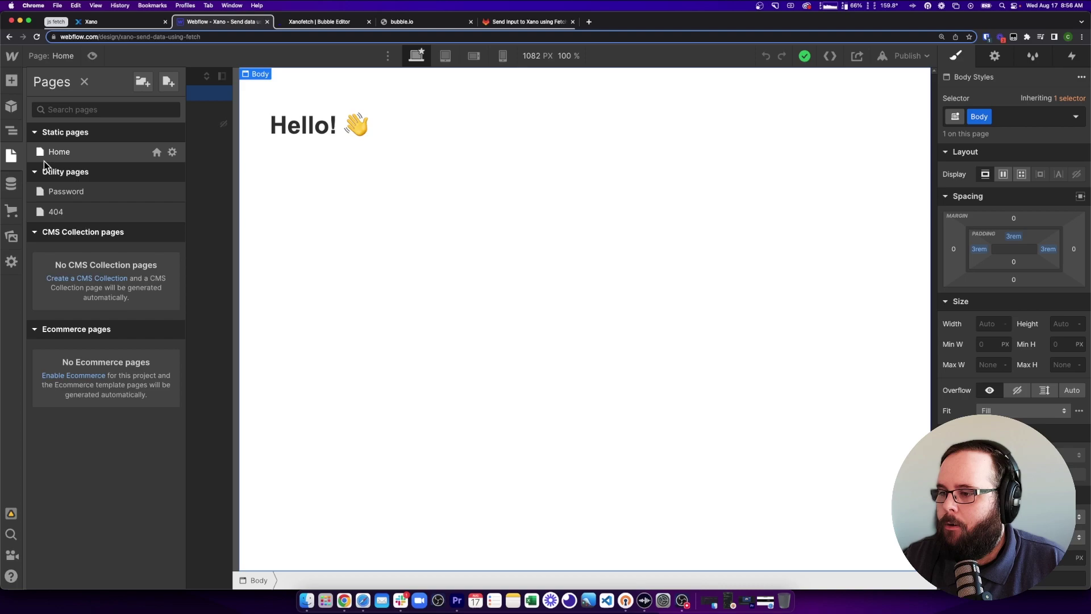
{"action": "left_click", "coordinate": [173, 152]}
{"action": "scroll", "coordinate": [204, 298], "scroll_direction": "down", "scroll_amount": 5}
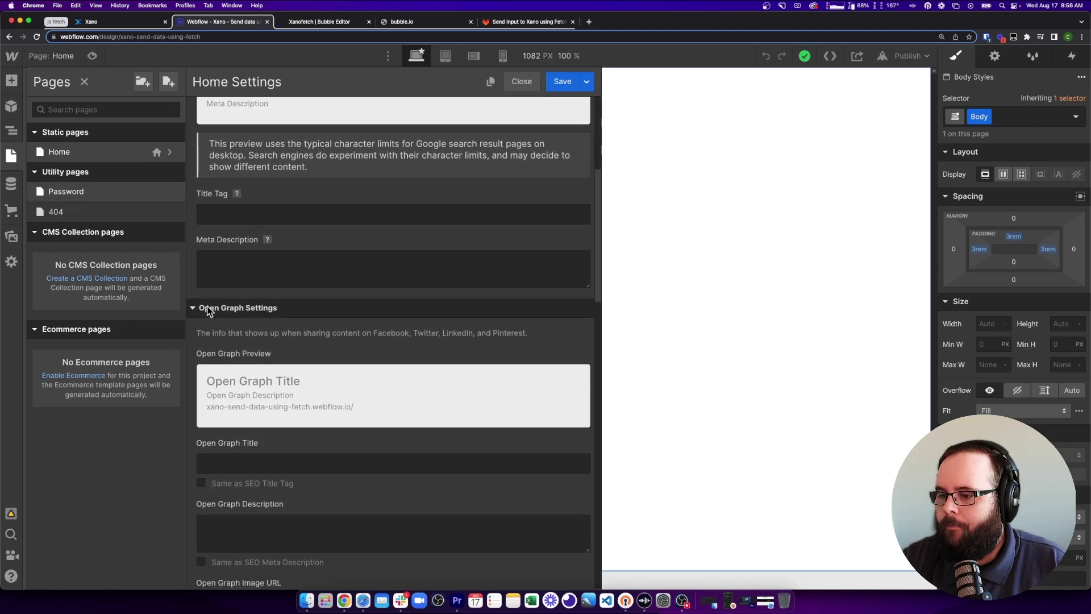
{"action": "scroll", "coordinate": [207, 309], "scroll_direction": "down", "scroll_amount": 10}
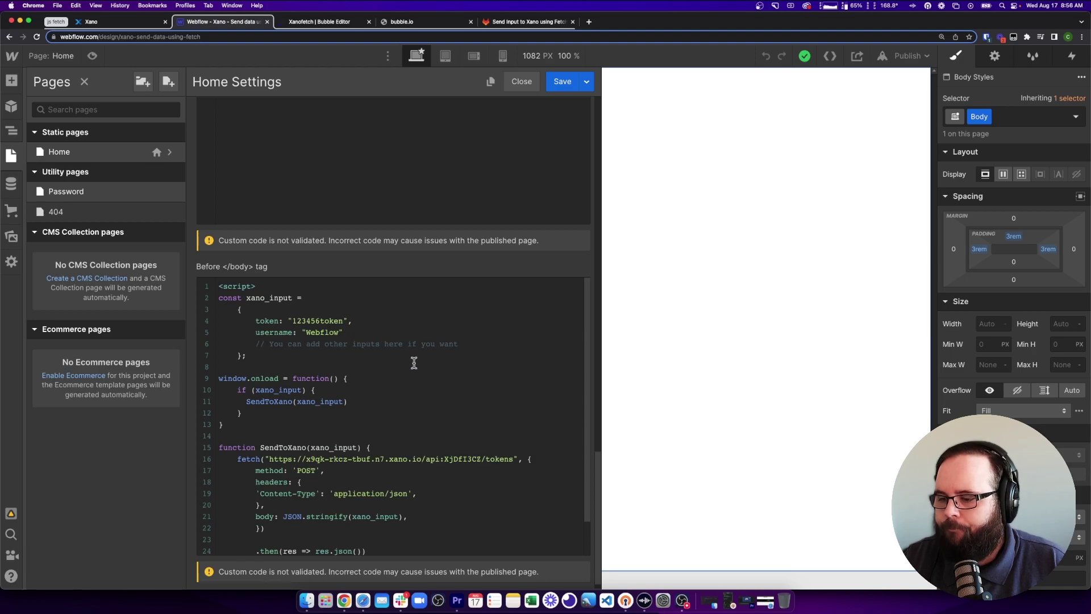
{"action": "scroll", "coordinate": [414, 362], "scroll_direction": "down", "scroll_amount": 2}
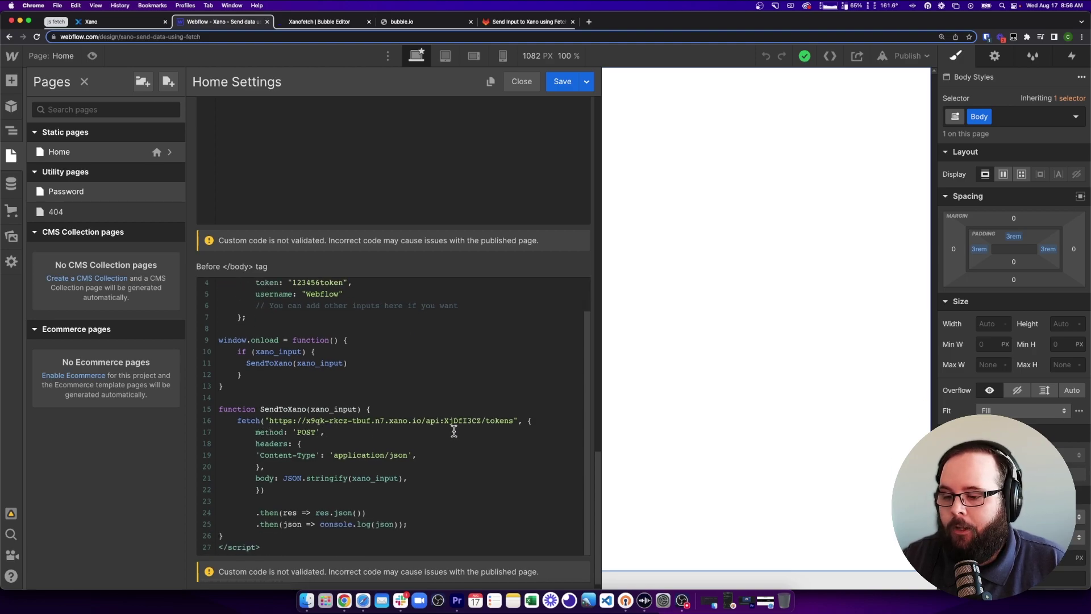
- Copy Xano's /tokens endpoint URL, then save and close the Home page settings
{"action": "left_click", "coordinate": [131, 21]}
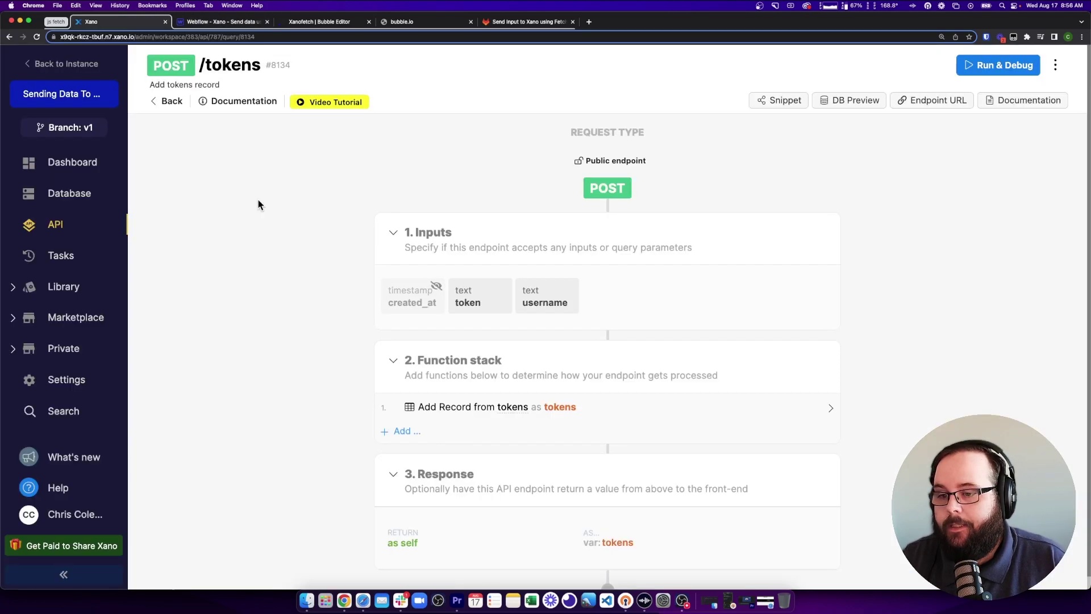
{"action": "left_click", "coordinate": [927, 109]}
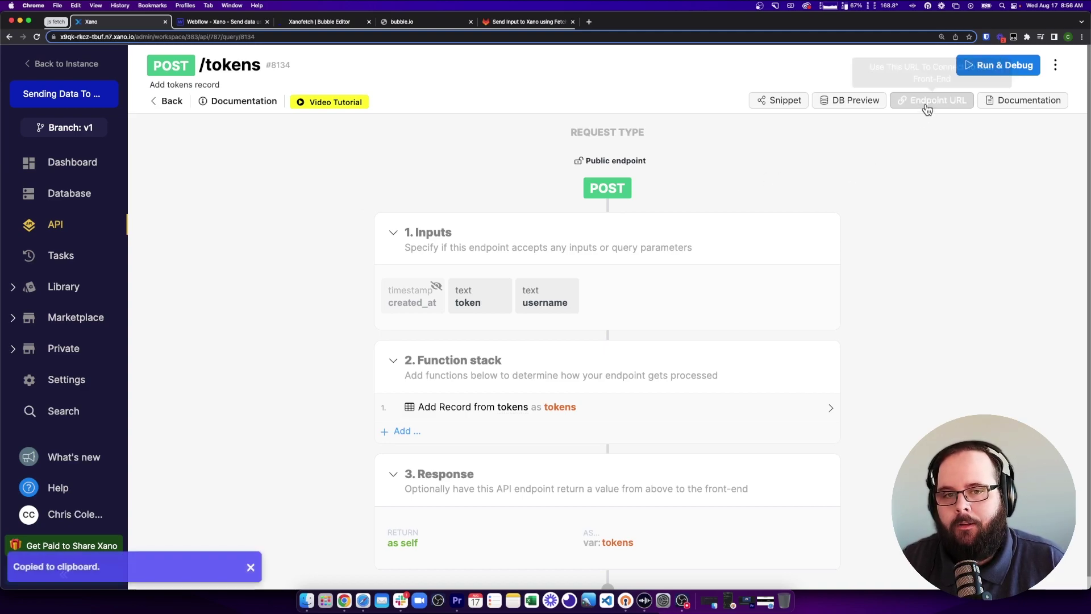
{"action": "left_click", "coordinate": [226, 26]}
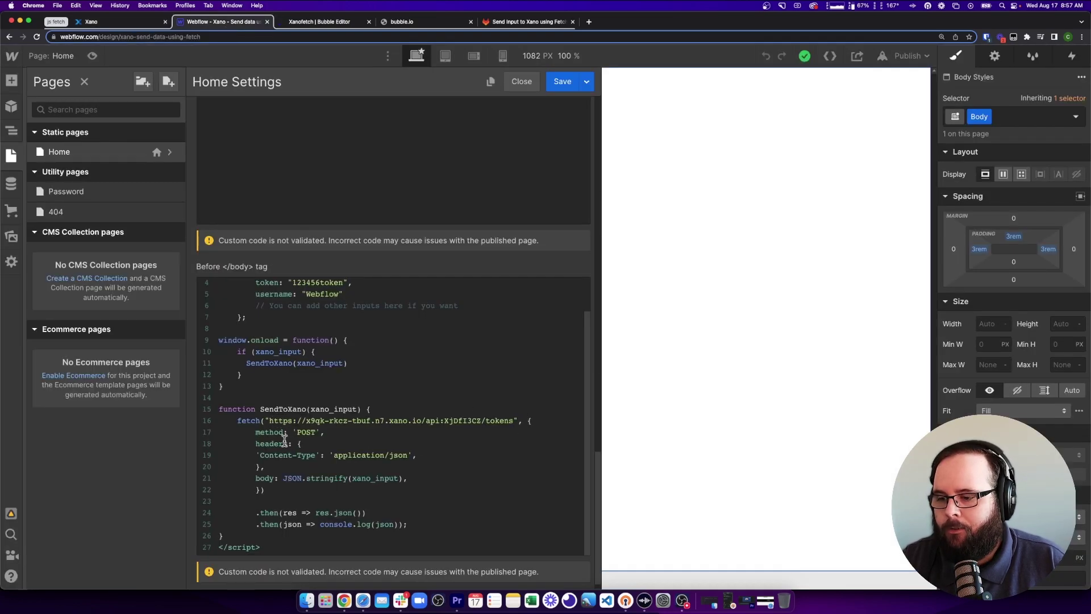
{"action": "scroll", "coordinate": [453, 420], "scroll_direction": "up", "scroll_amount": 2}
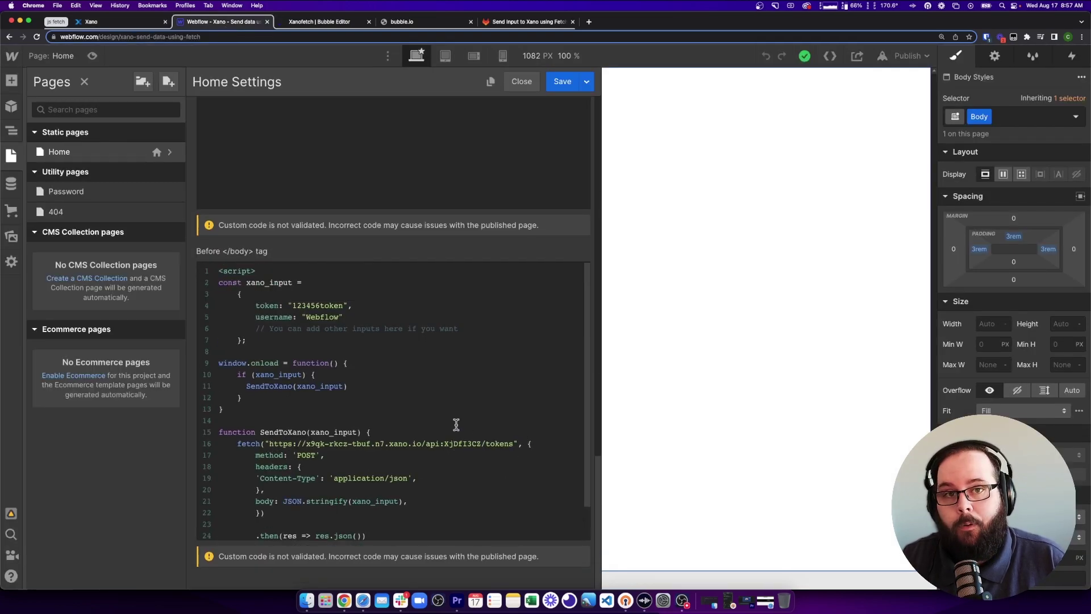
{"action": "left_click", "coordinate": [550, 87]}
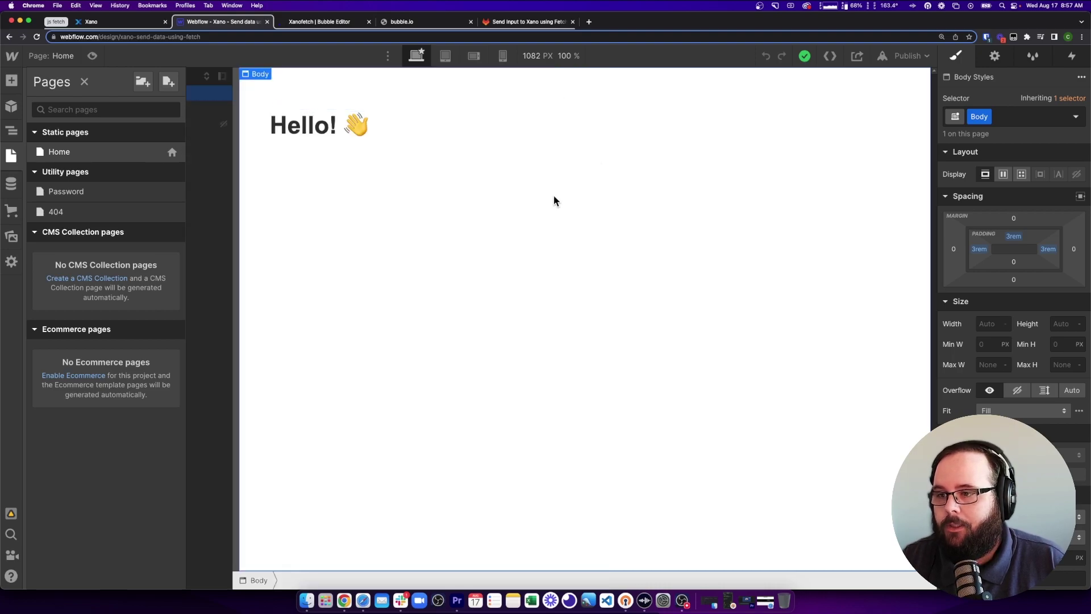
- Check the existing records in Xano's tokens table
{"action": "left_click", "coordinate": [125, 22]}
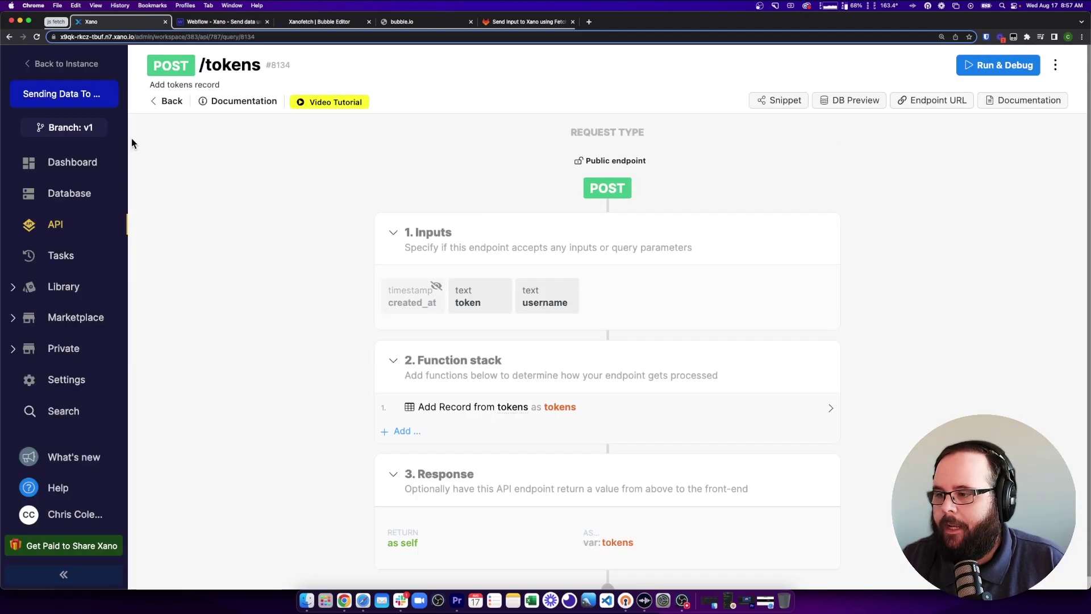
{"action": "left_click", "coordinate": [85, 191]}
{"action": "left_click", "coordinate": [267, 225]}
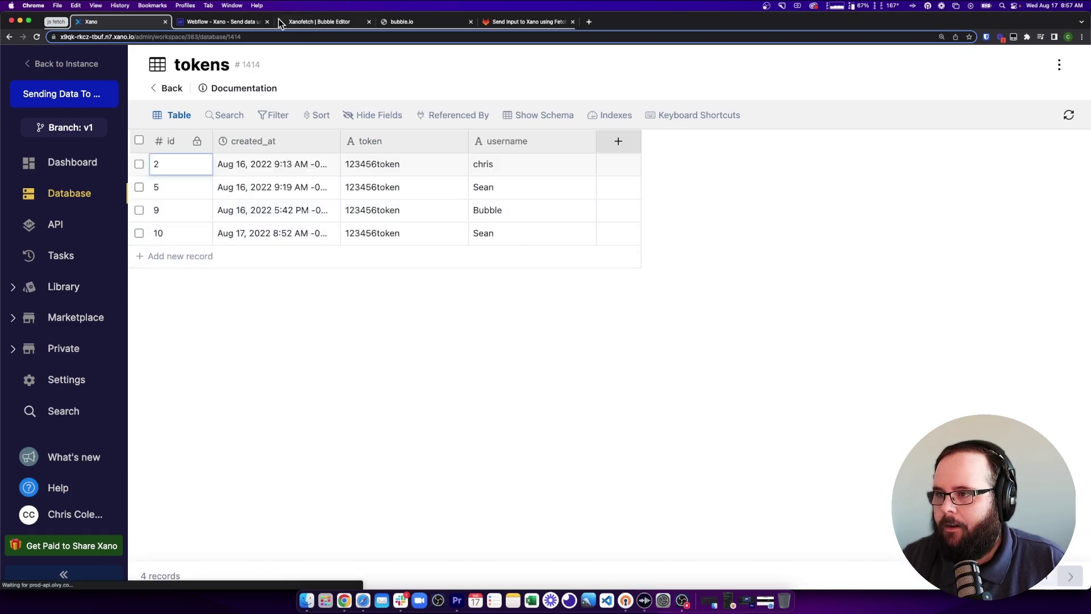
- Publish to webflow.io, open the live site, and confirm record 13 with username Webflow
{"action": "left_click", "coordinate": [233, 21]}
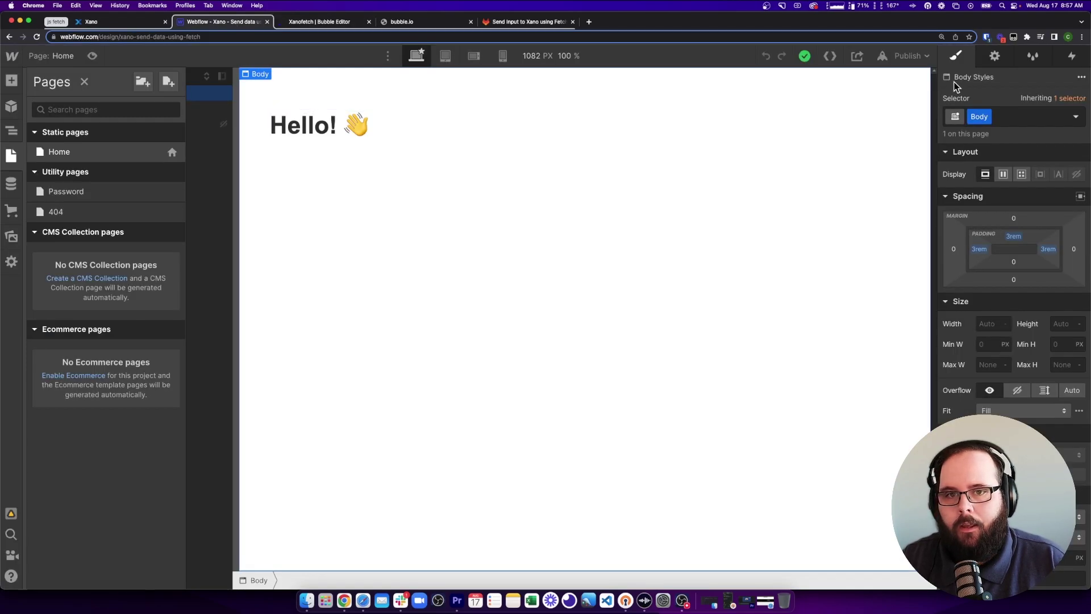
{"action": "left_click", "coordinate": [912, 59]}
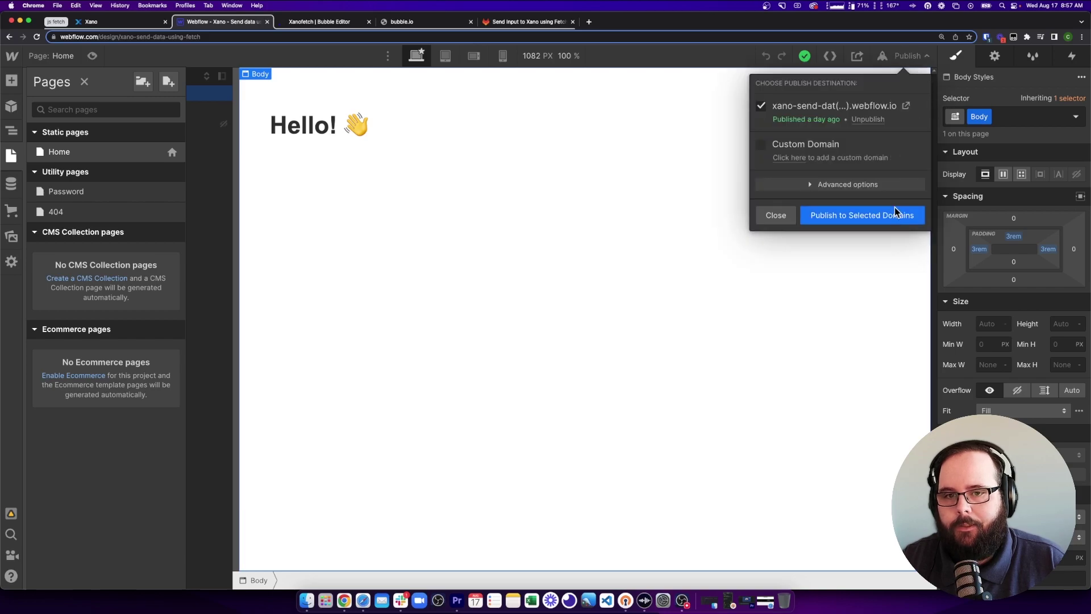
{"action": "left_click", "coordinate": [894, 207]}
{"action": "left_click", "coordinate": [905, 107]}
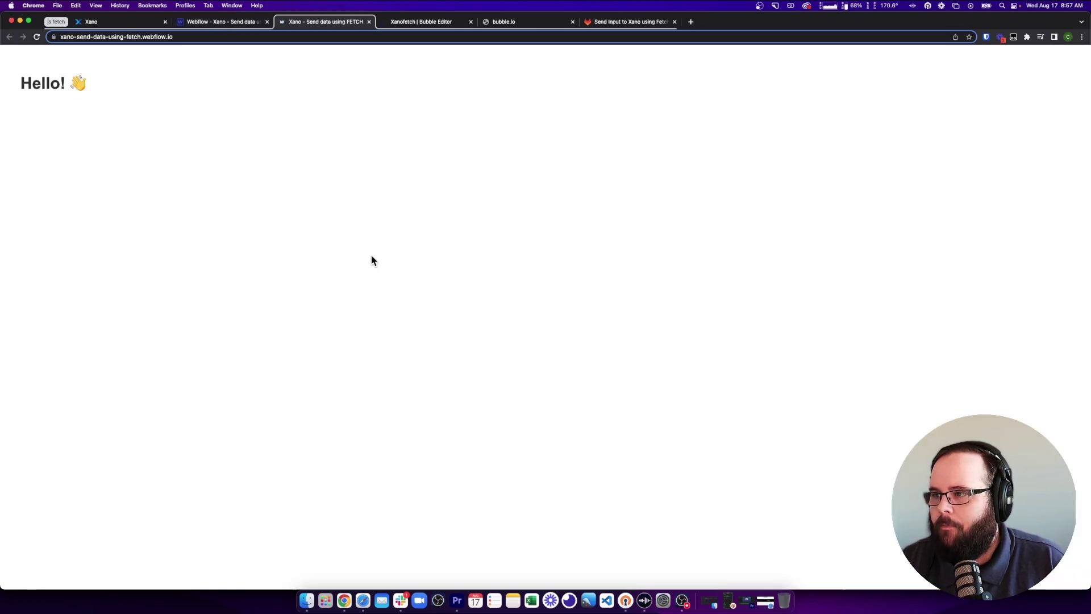
{"action": "left_click", "coordinate": [128, 23]}
{"action": "left_click", "coordinate": [1069, 116]}
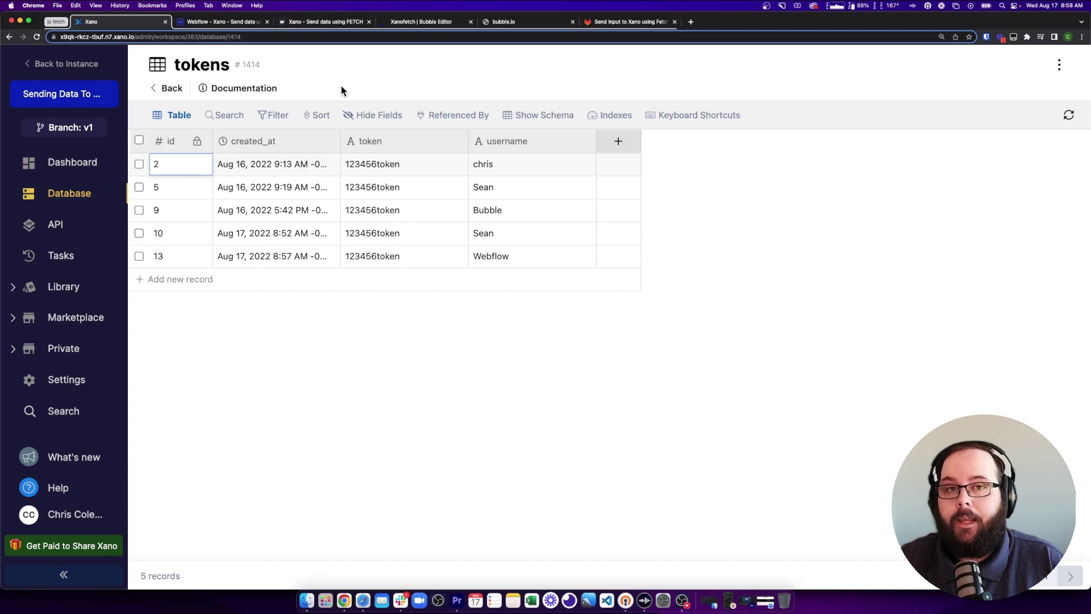
{"action": "left_click", "coordinate": [227, 22]}
- Set the hidden Div Block's display to Block and select the Sean heading with ID username
{"action": "left_click", "coordinate": [395, 227]}
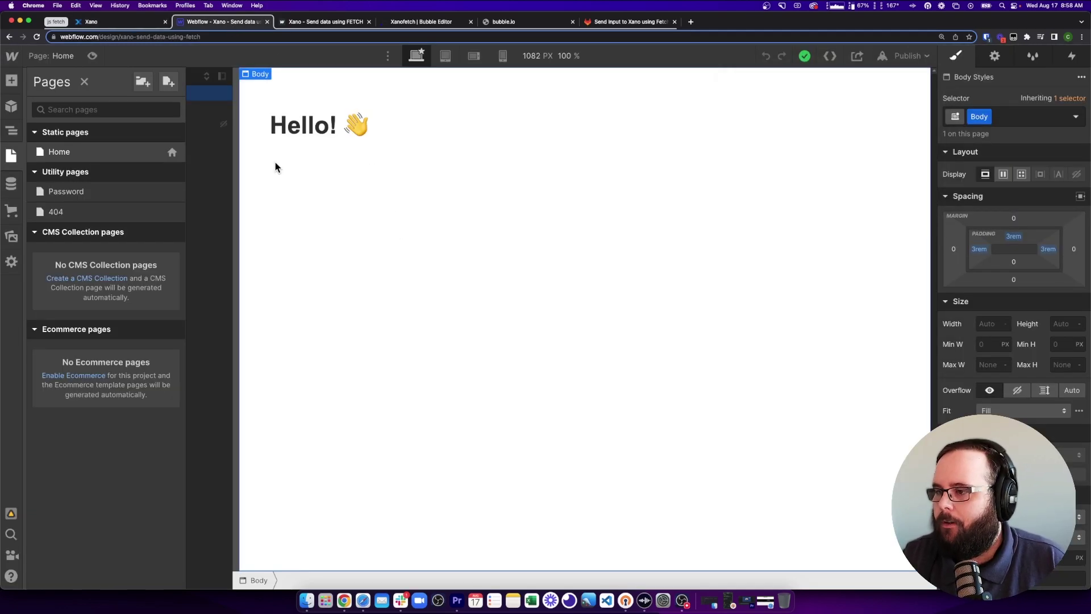
{"action": "left_click", "coordinate": [12, 130]}
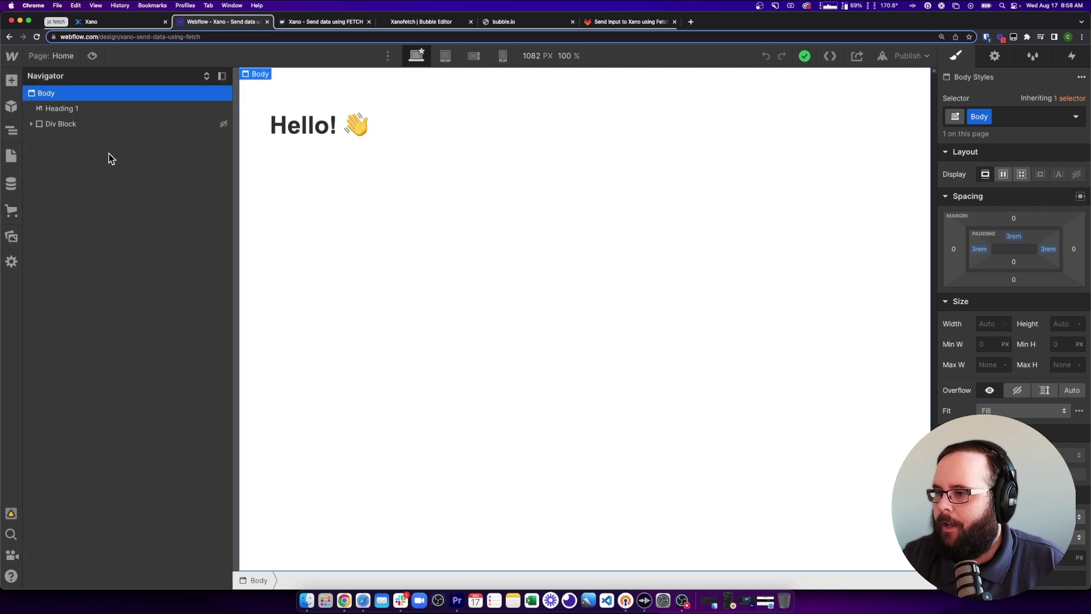
{"action": "left_click", "coordinate": [111, 128]}
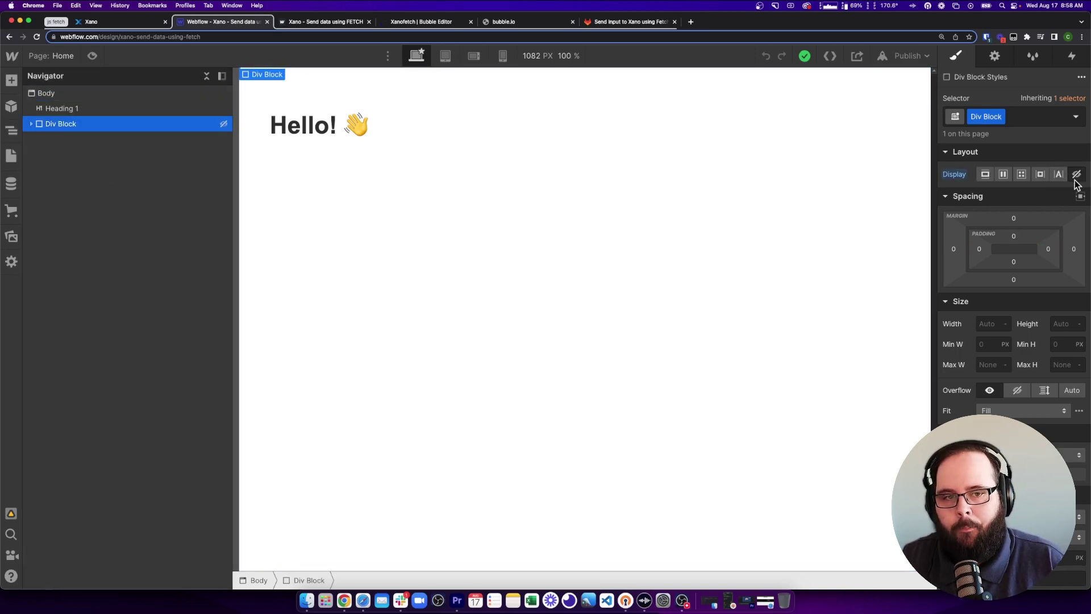
{"action": "left_click", "coordinate": [985, 174]}
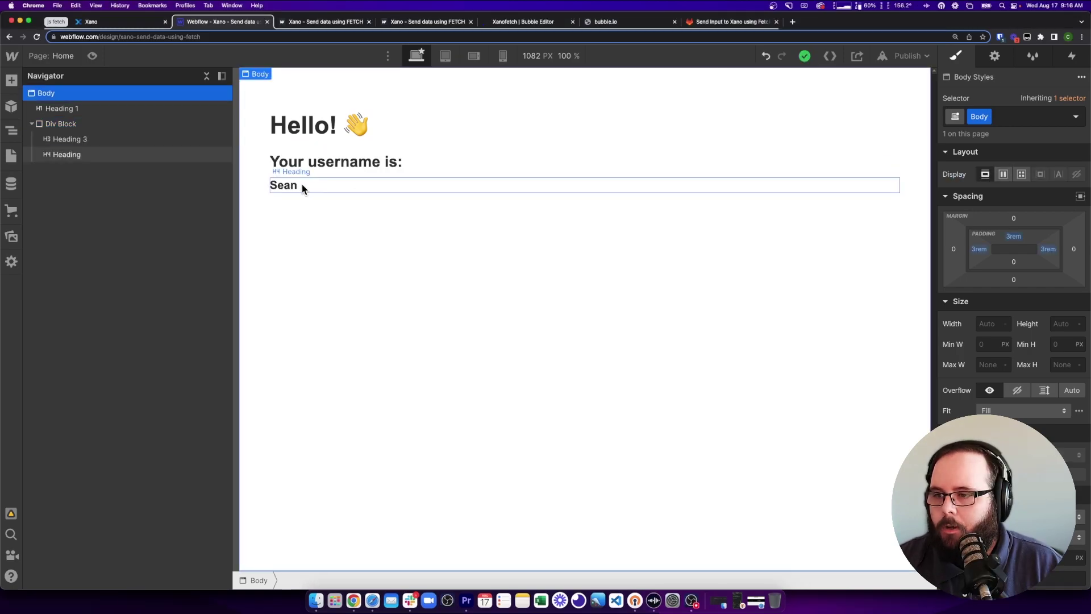
{"action": "left_click", "coordinate": [391, 189]}
{"action": "left_click", "coordinate": [994, 56]}
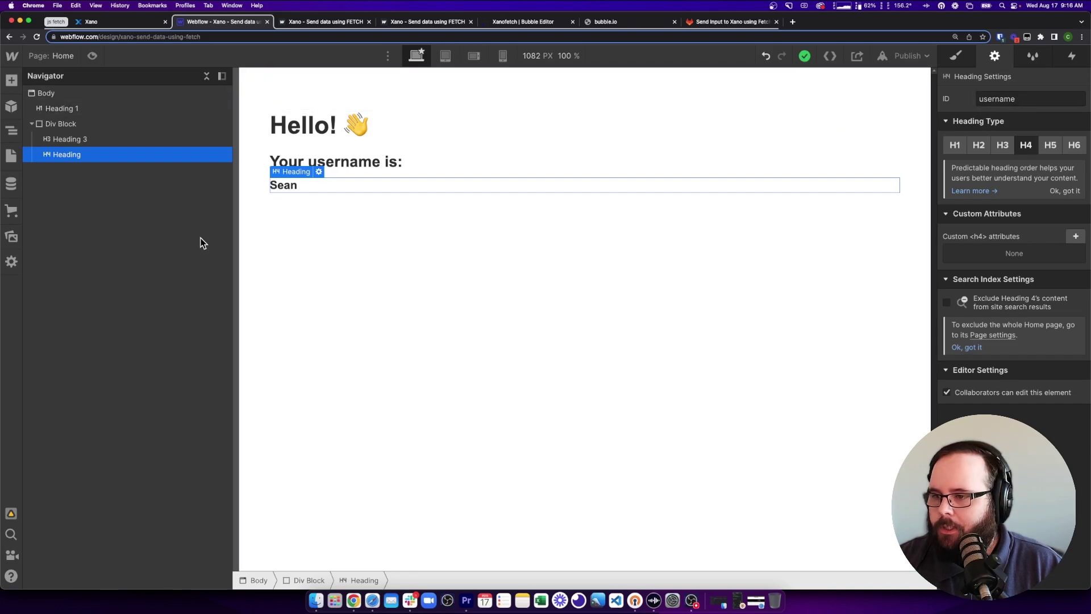
- In Home custom code, set username to document.getElementById('username').textContent and close settings
{"action": "left_click", "coordinate": [12, 157]}
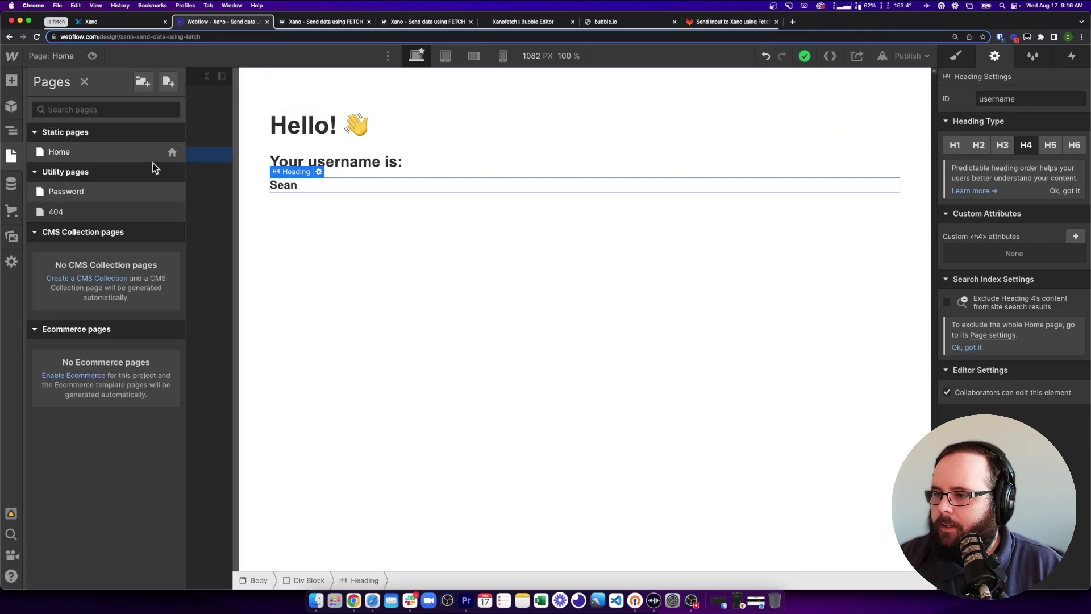
{"action": "left_click", "coordinate": [169, 151]}
{"action": "scroll", "coordinate": [275, 332], "scroll_direction": "down", "scroll_amount": 15}
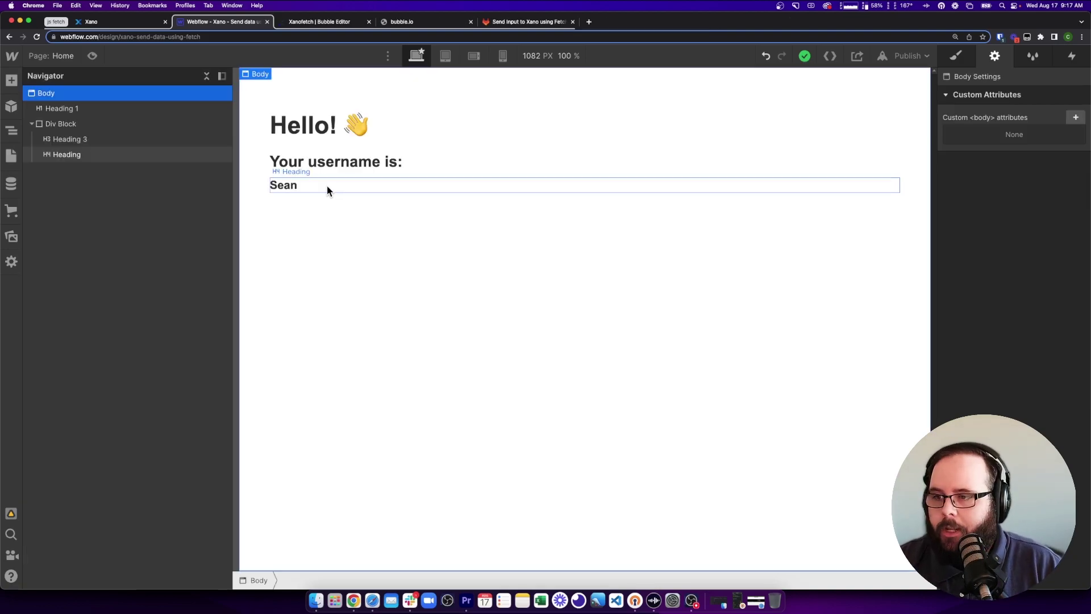
{"action": "left_click", "coordinate": [326, 185]}
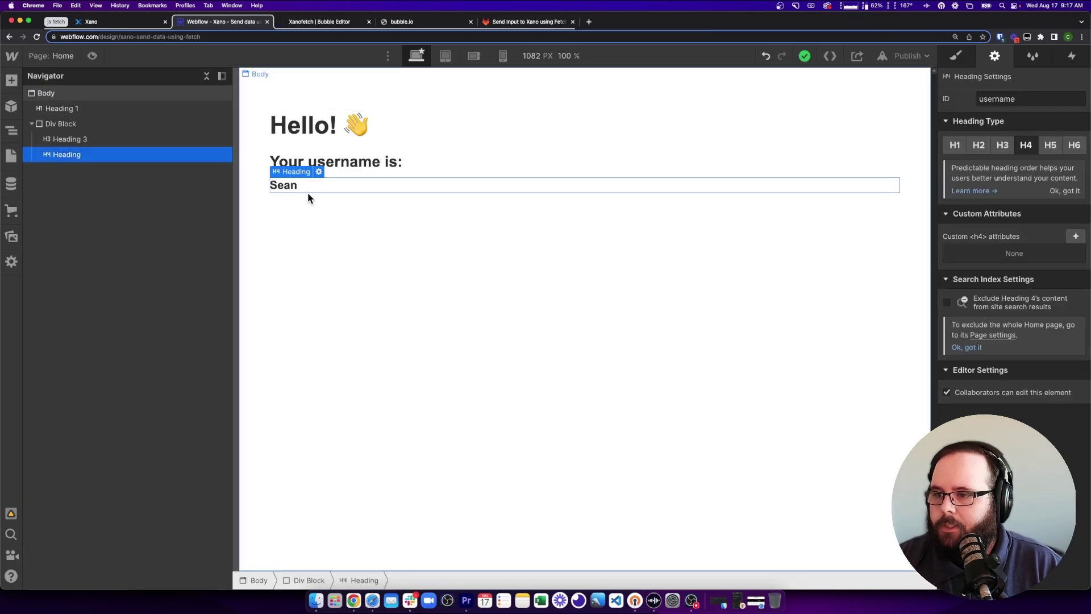
{"action": "left_click", "coordinate": [332, 210]}
- Republish to the webflow.io domain and open the live page reading "Your username is: Sean"
{"action": "left_click", "coordinate": [907, 56]}
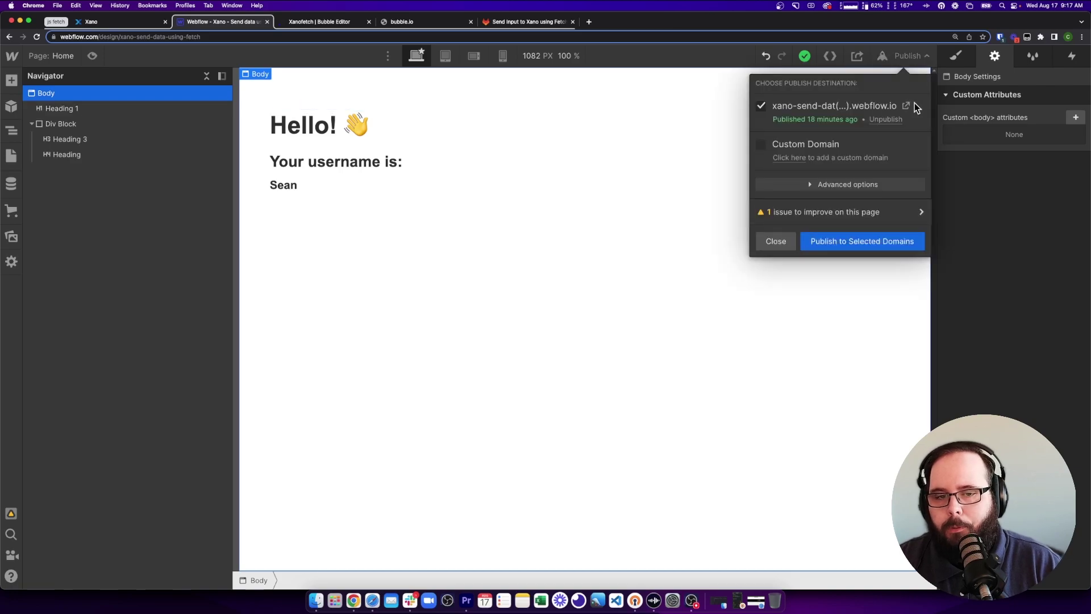
{"action": "left_click", "coordinate": [891, 244]}
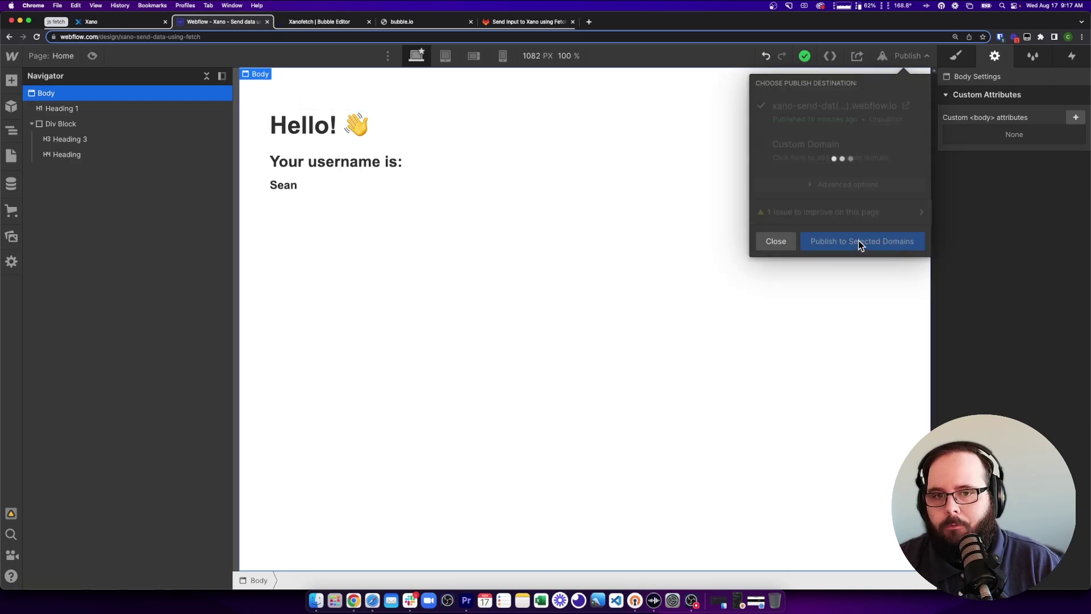
{"action": "left_click", "coordinate": [100, 23]}
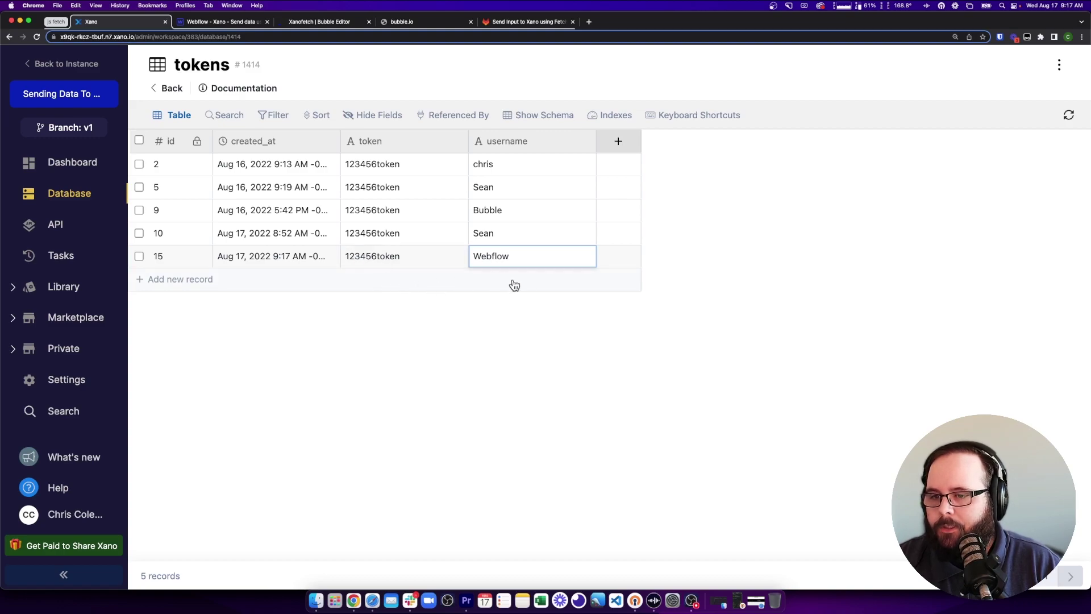
{"action": "left_click", "coordinate": [227, 23]}
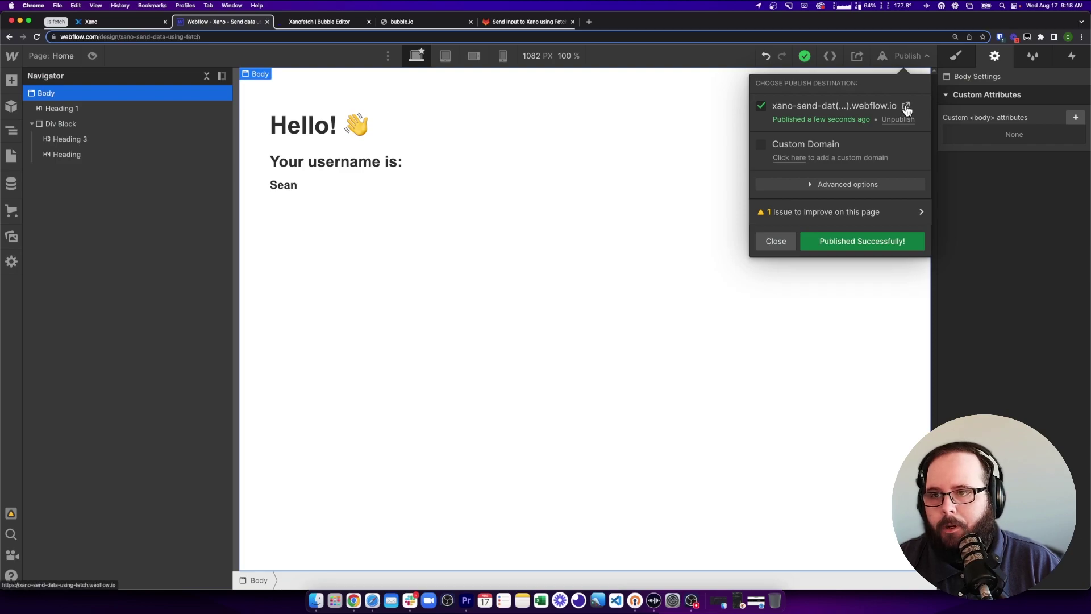
{"action": "left_click", "coordinate": [907, 108]}
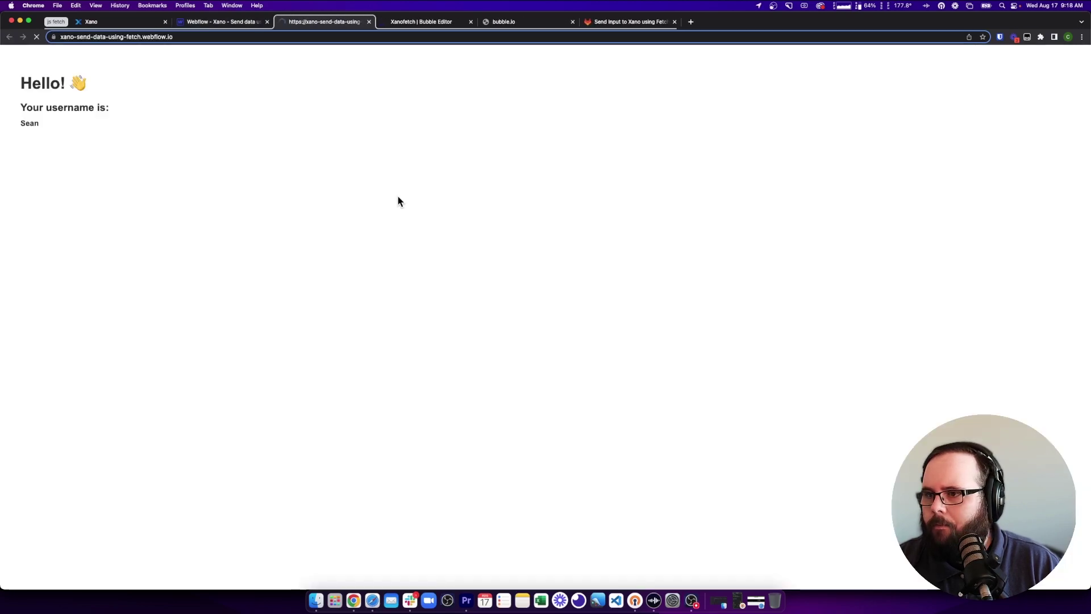
{"action": "left_click", "coordinate": [109, 24]}
- Reload Xano's tokens table to show the Sean record, then open POST /tokens in the Default group
{"action": "left_click", "coordinate": [1067, 114]}
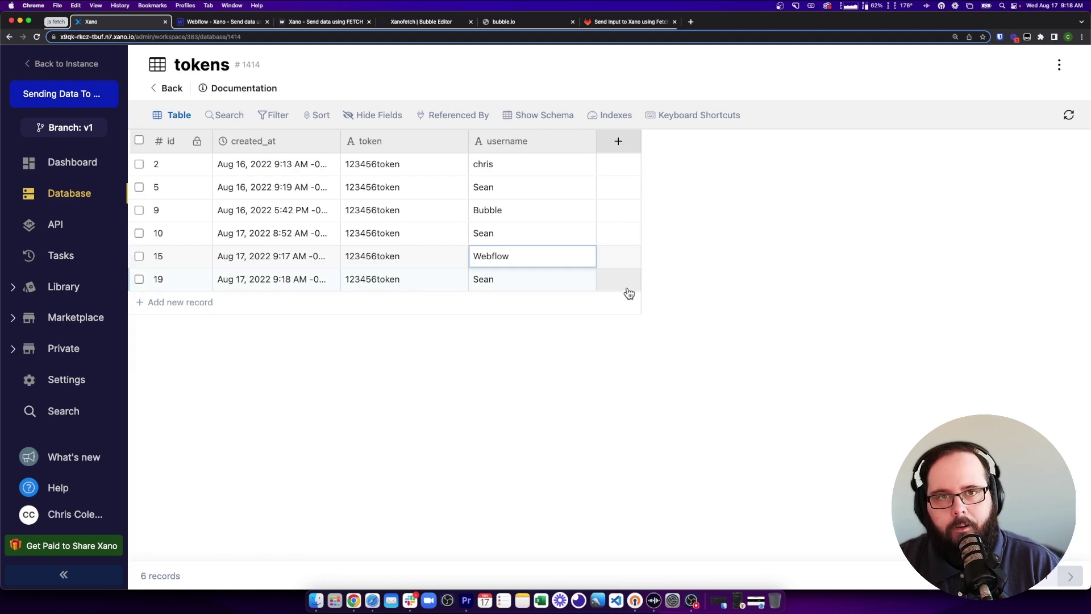
{"action": "left_click", "coordinate": [68, 225]}
{"action": "left_click", "coordinate": [516, 427]}
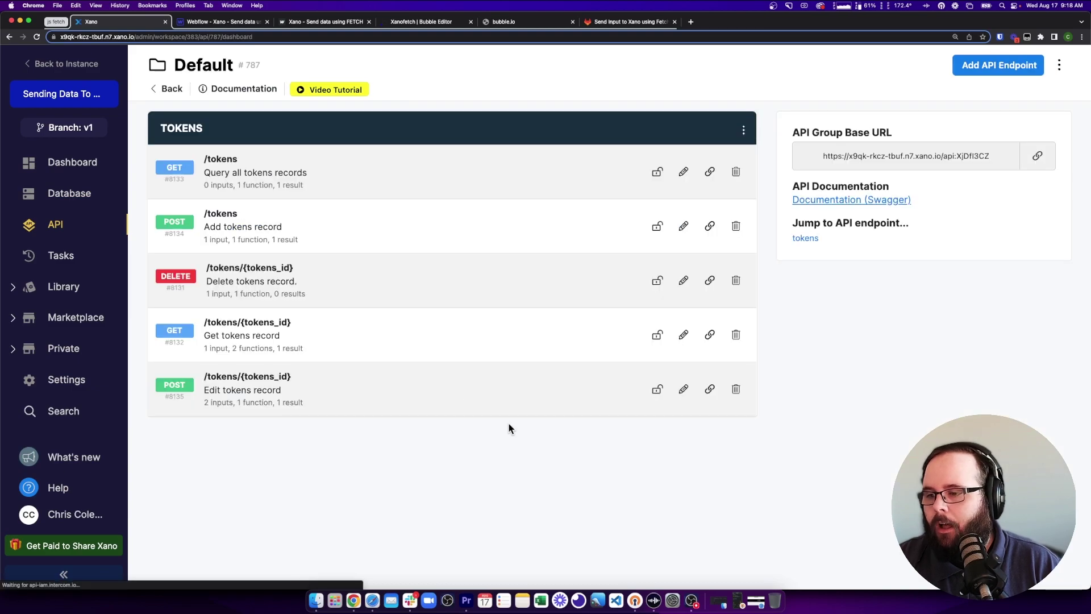
{"action": "left_click", "coordinate": [380, 237]}
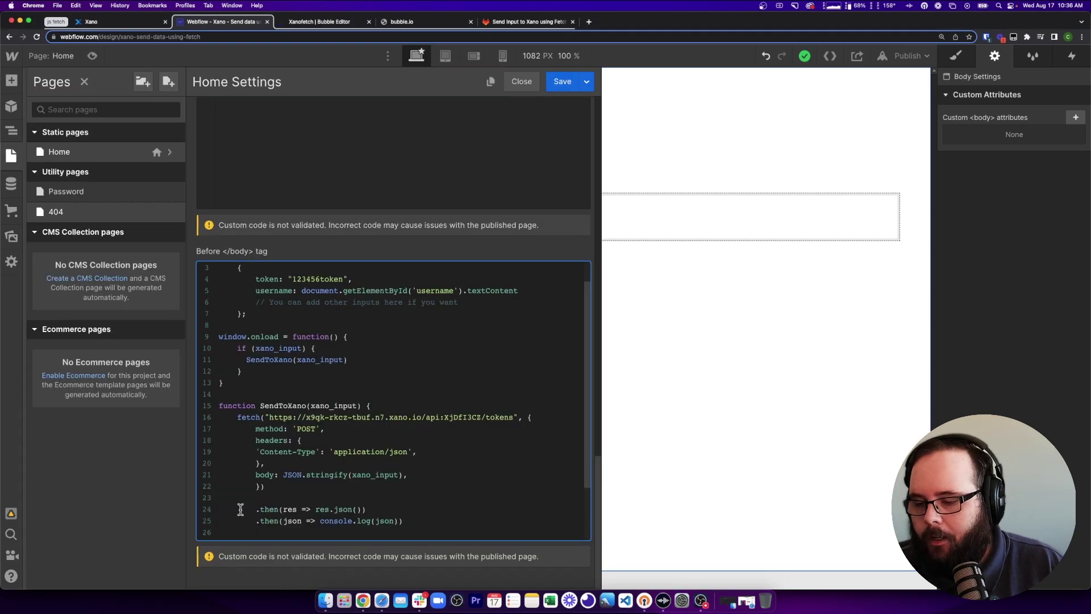
- Edit the fetch code's console.log line, save the custom code, and select the empty response paragraph
{"action": "left_click_drag", "start_coordinate": [252, 521], "coordinate": [411, 520]}
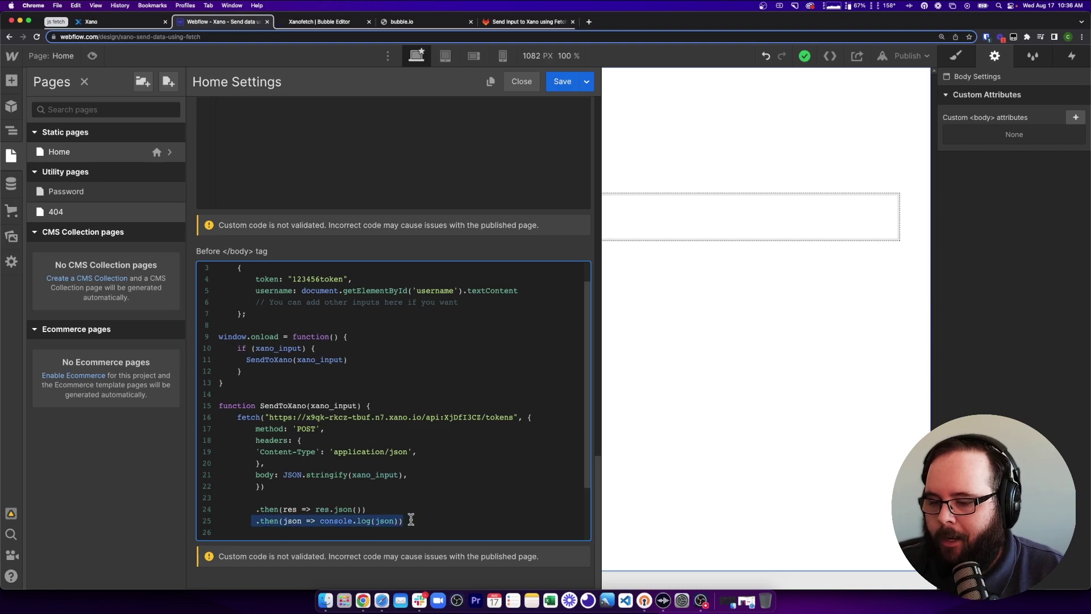
{"action": "left_click", "coordinate": [425, 521]}
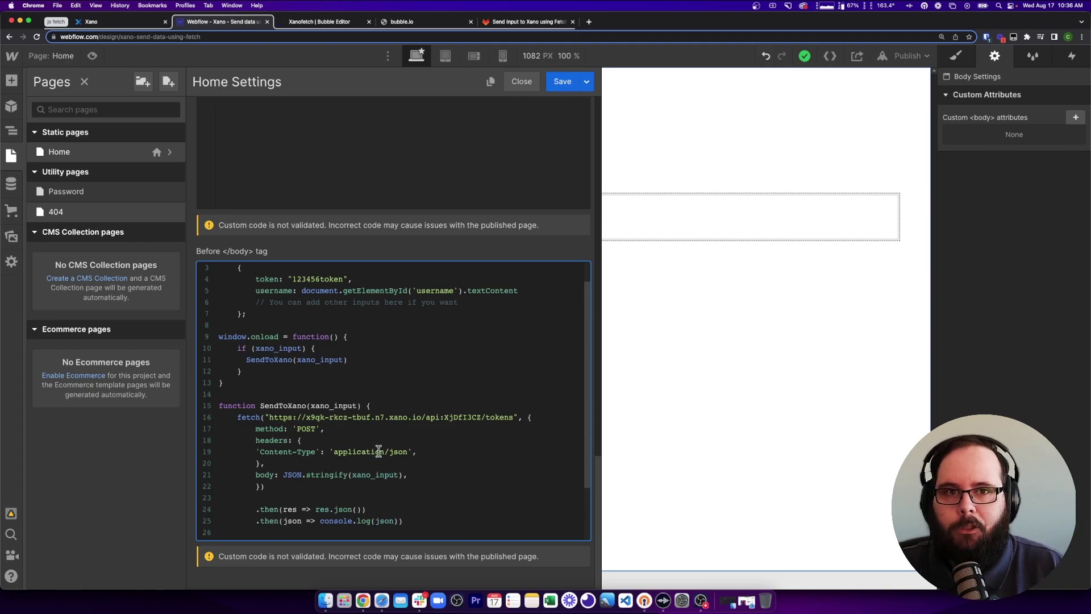
{"action": "left_click", "coordinate": [719, 314]}
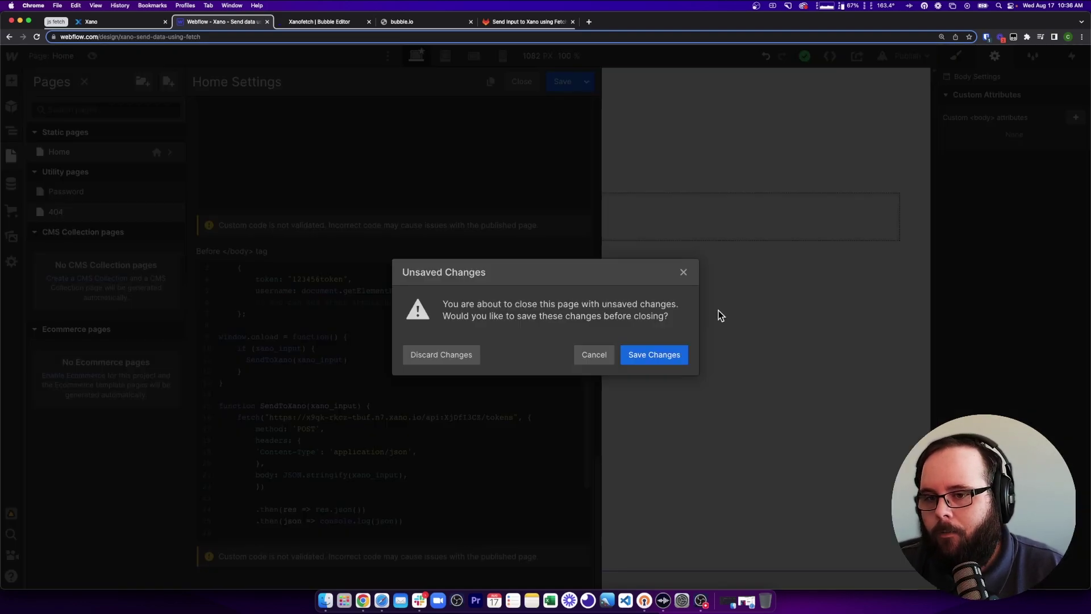
{"action": "left_click", "coordinate": [652, 353]}
{"action": "left_click", "coordinate": [404, 217]}
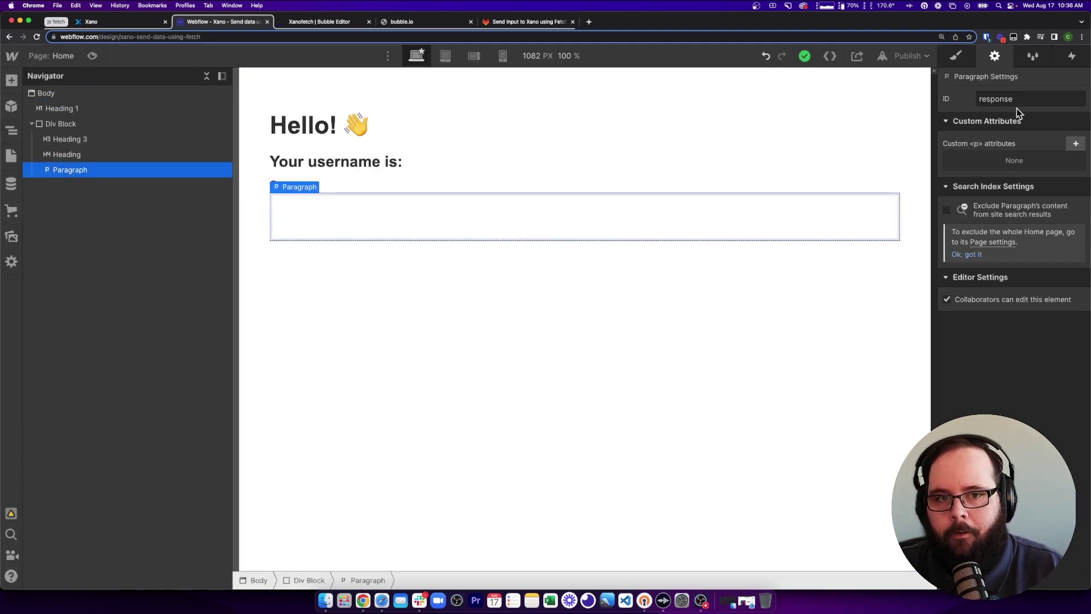
- Comment out line 25's .then(json => console.log(json)) with // so the response paragraph gets the JSON
{"action": "left_click", "coordinate": [11, 155]}
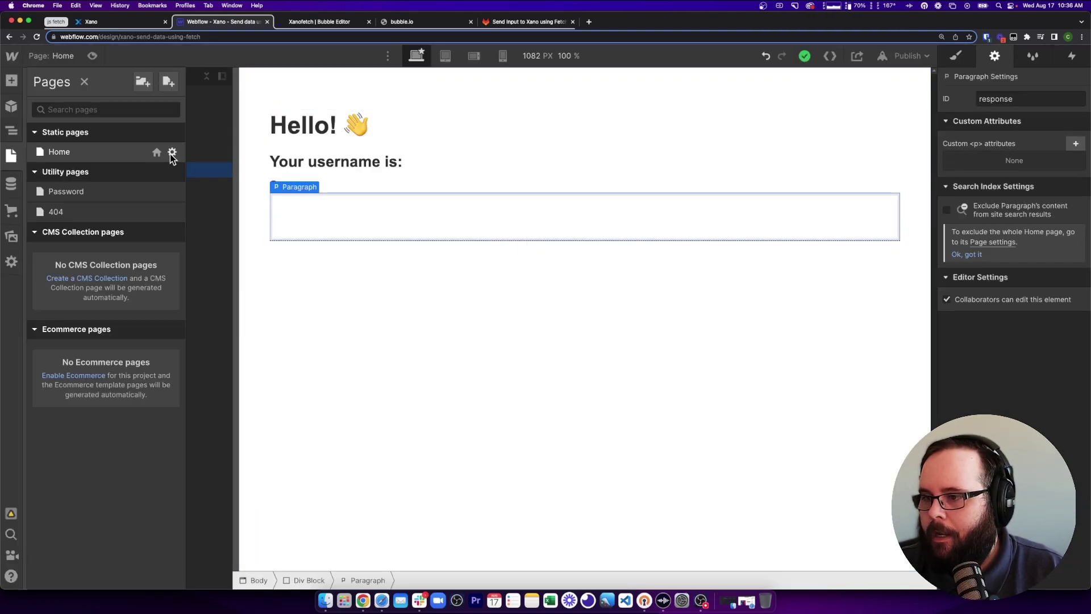
{"action": "left_click", "coordinate": [170, 152]}
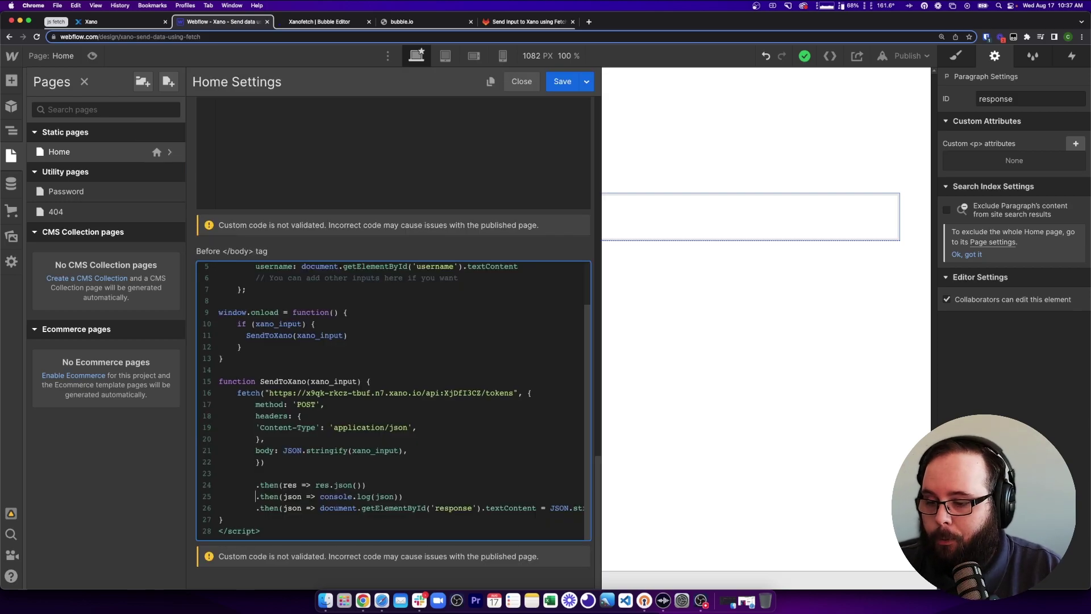
{"action": "type", "text": "//"}
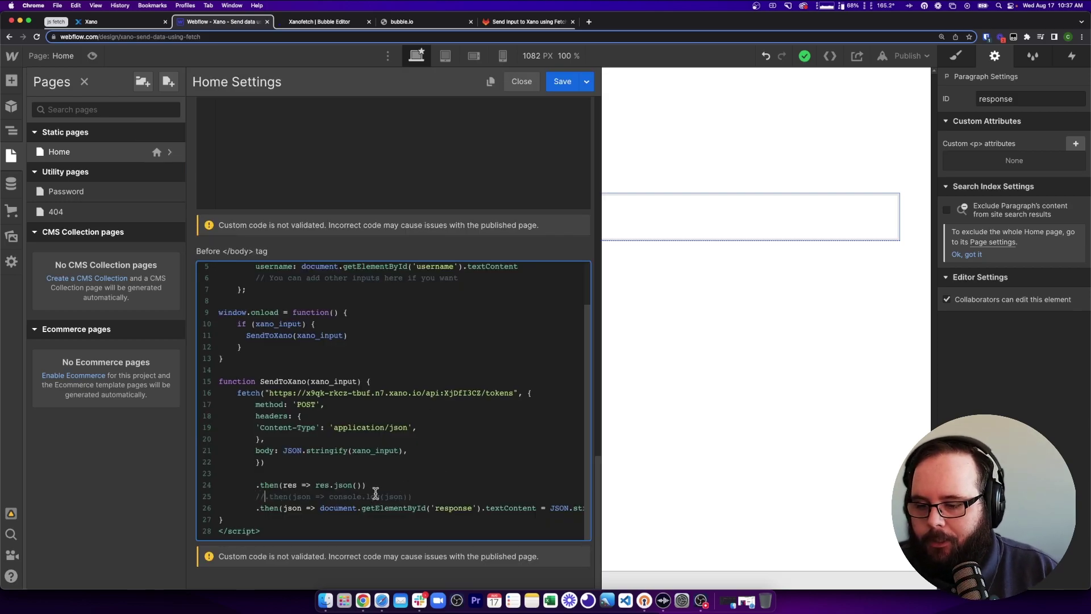
{"action": "scroll", "coordinate": [370, 467], "scroll_direction": "down", "scroll_amount": 1}
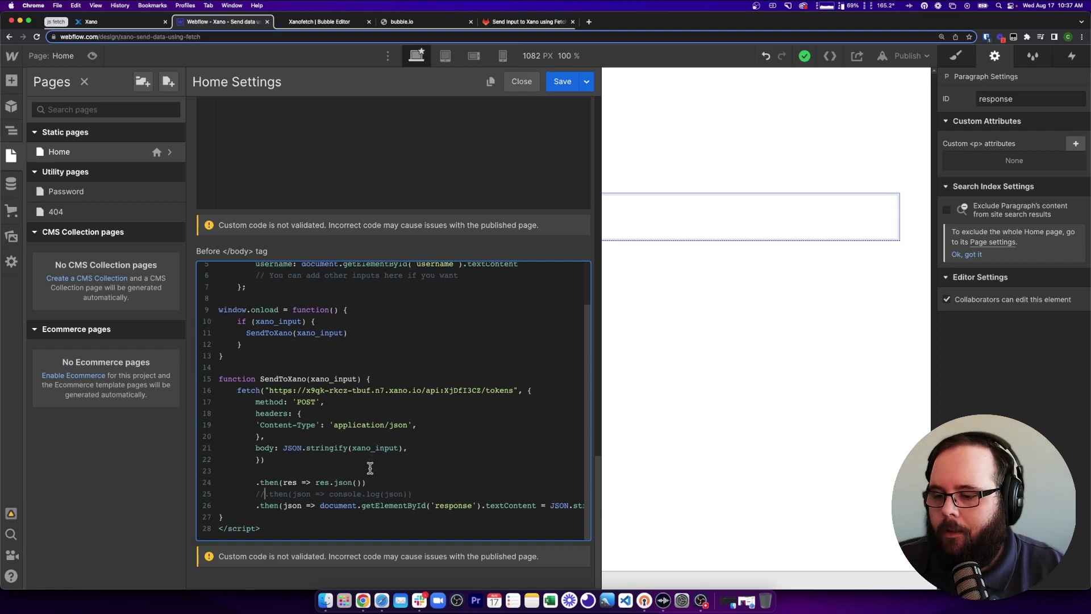
{"action": "scroll", "coordinate": [370, 467], "scroll_direction": "down", "scroll_amount": 1}
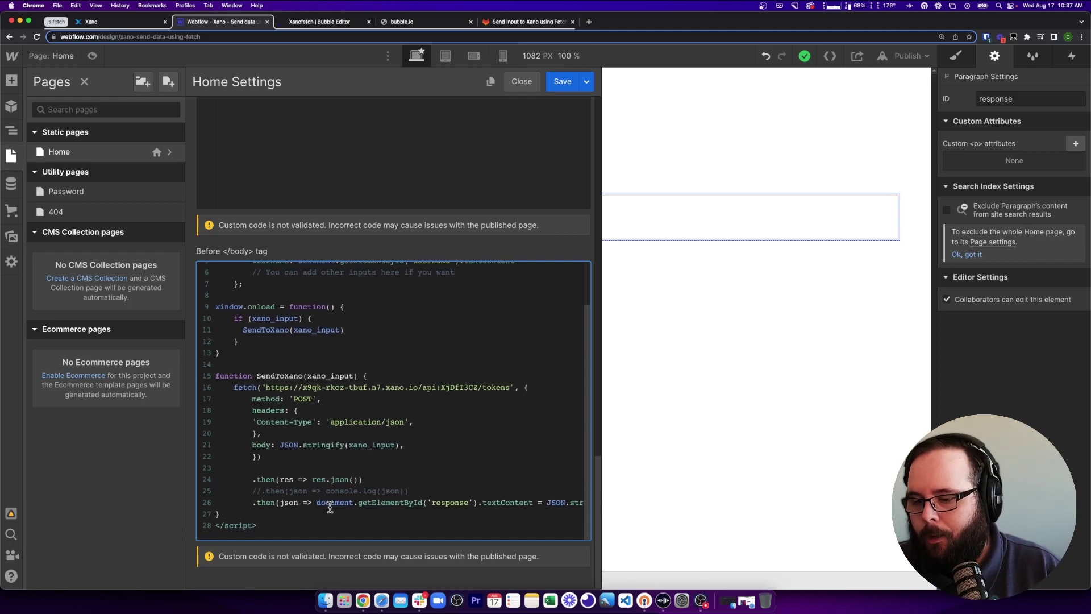
{"action": "scroll", "coordinate": [329, 508], "scroll_direction": "right", "scroll_amount": 3}
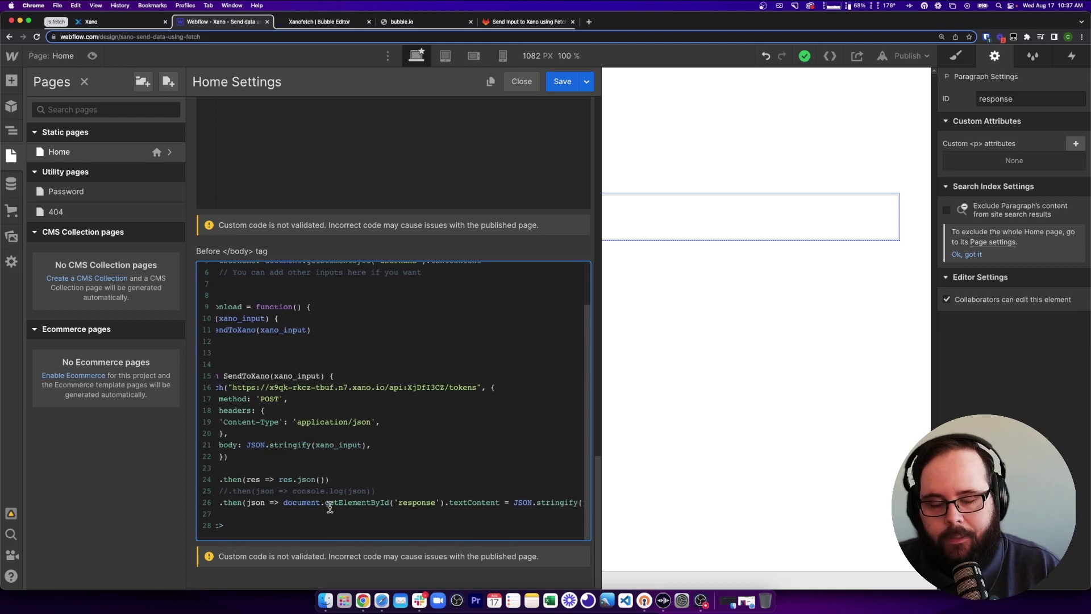
{"action": "scroll", "coordinate": [315, 510], "scroll_direction": "right", "scroll_amount": 3}
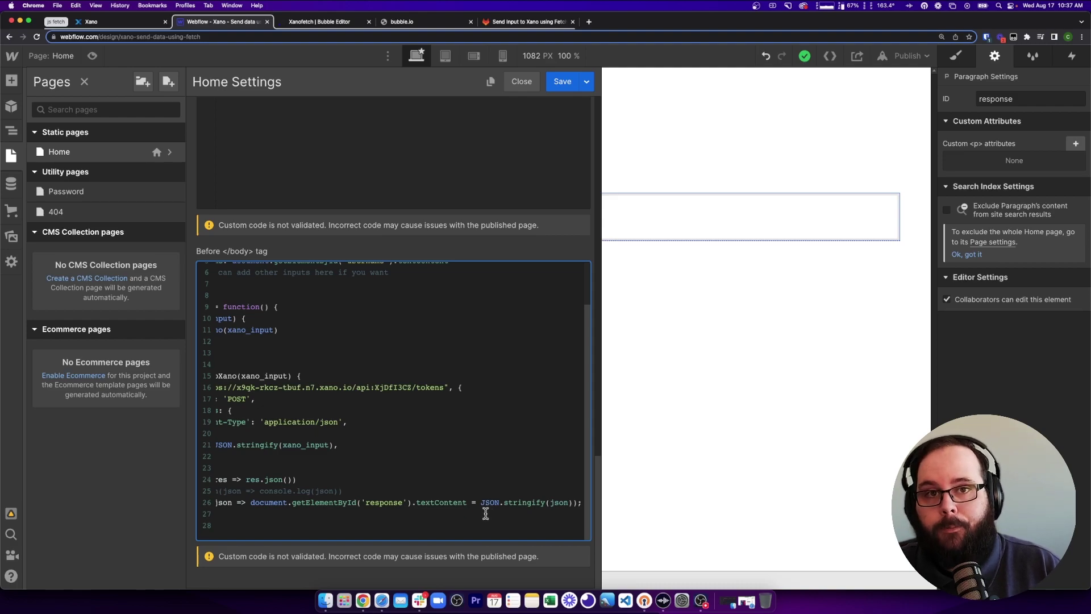
{"action": "left_click", "coordinate": [824, 352]}
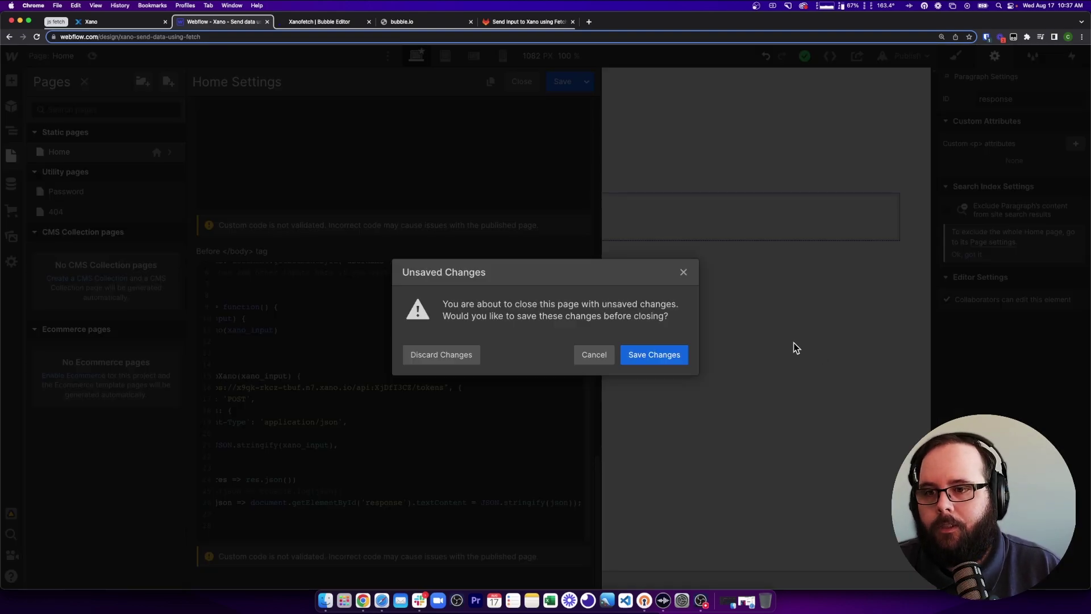
- Save the edited custom code and publish the site to its webflow.io domain
{"action": "left_click", "coordinate": [655, 356]}
{"action": "left_click", "coordinate": [914, 57]}
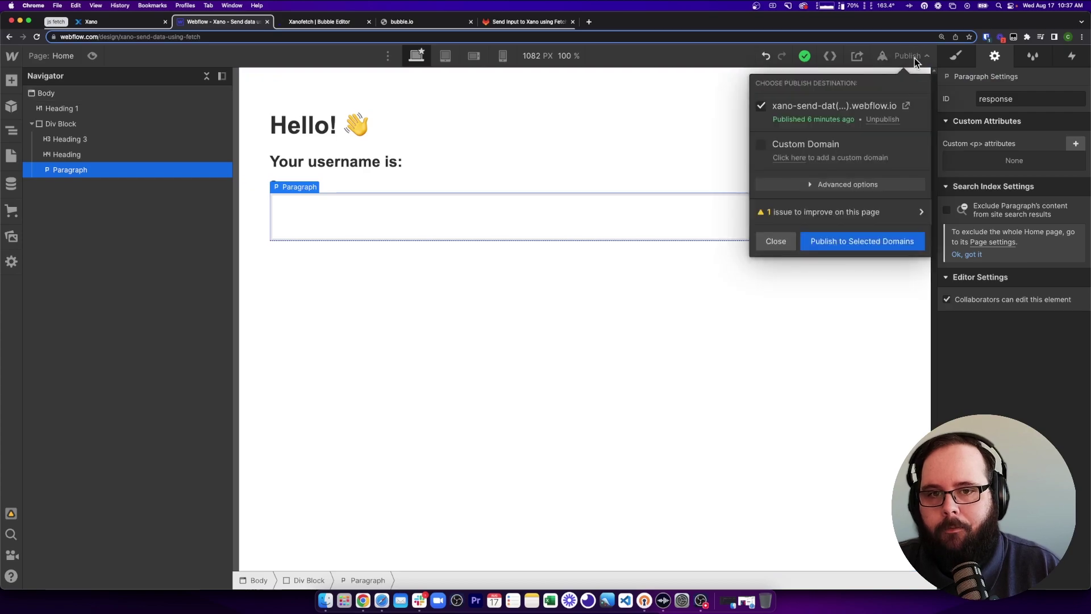
{"action": "left_click", "coordinate": [851, 242]}
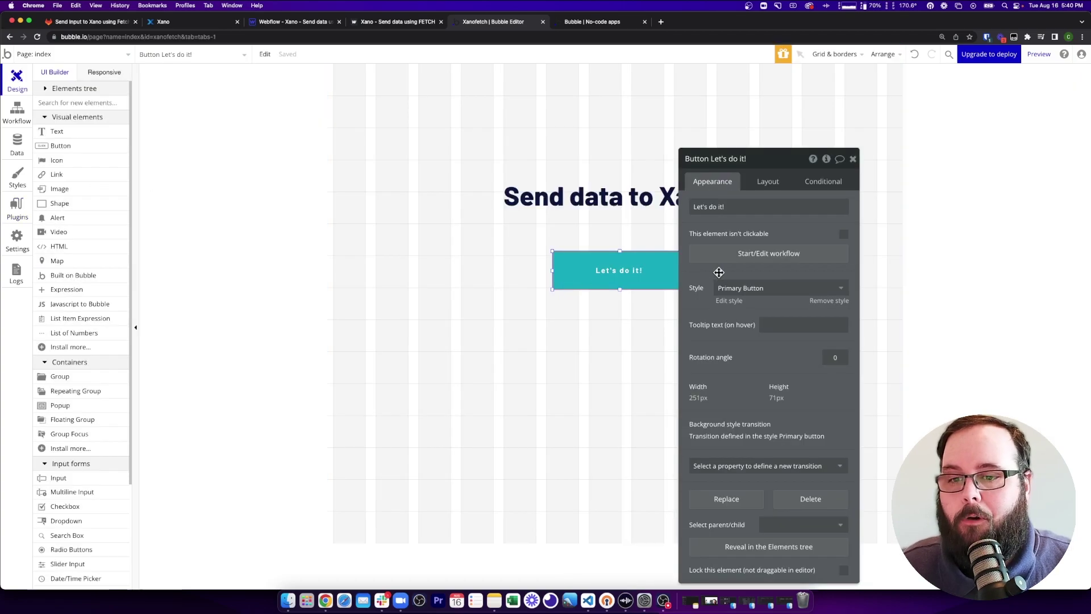
- Open the button's click workflow and focus the Run javascript action's Xano fetch script
{"action": "left_click", "coordinate": [726, 260]}
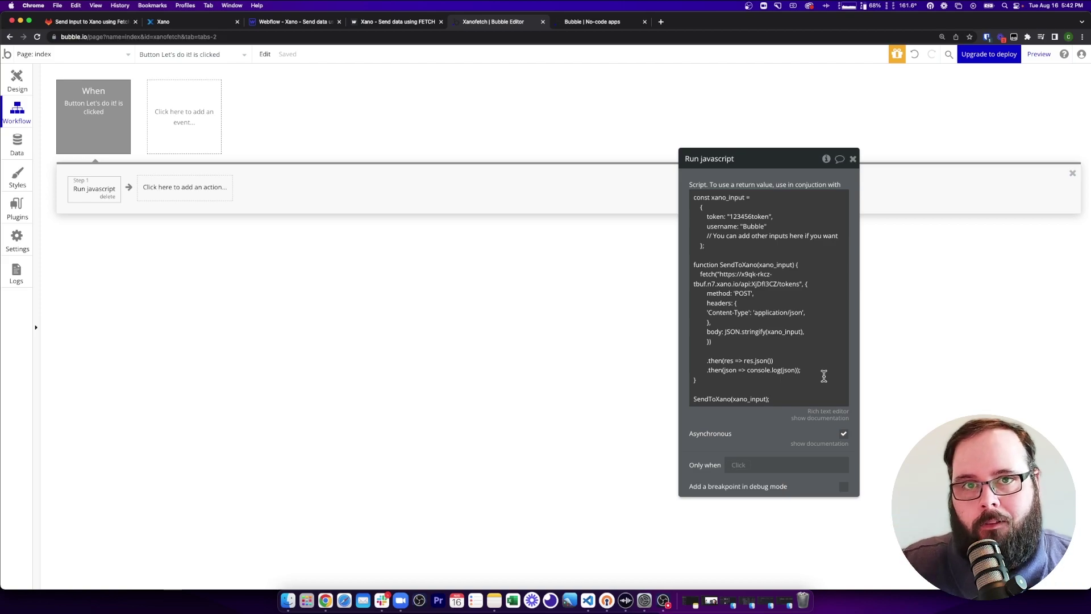
{"action": "left_click", "coordinate": [824, 376]}
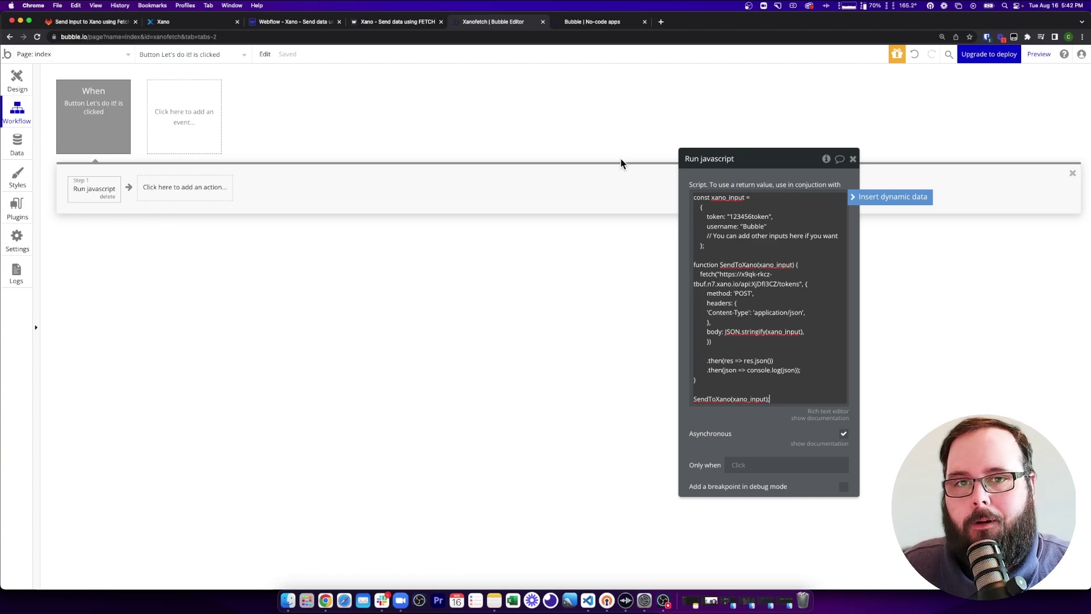
- Preview the Bubble app, trigger 'Let's do it!' to send the record, and return to Xano's tokens table
{"action": "left_click", "coordinate": [1039, 54]}
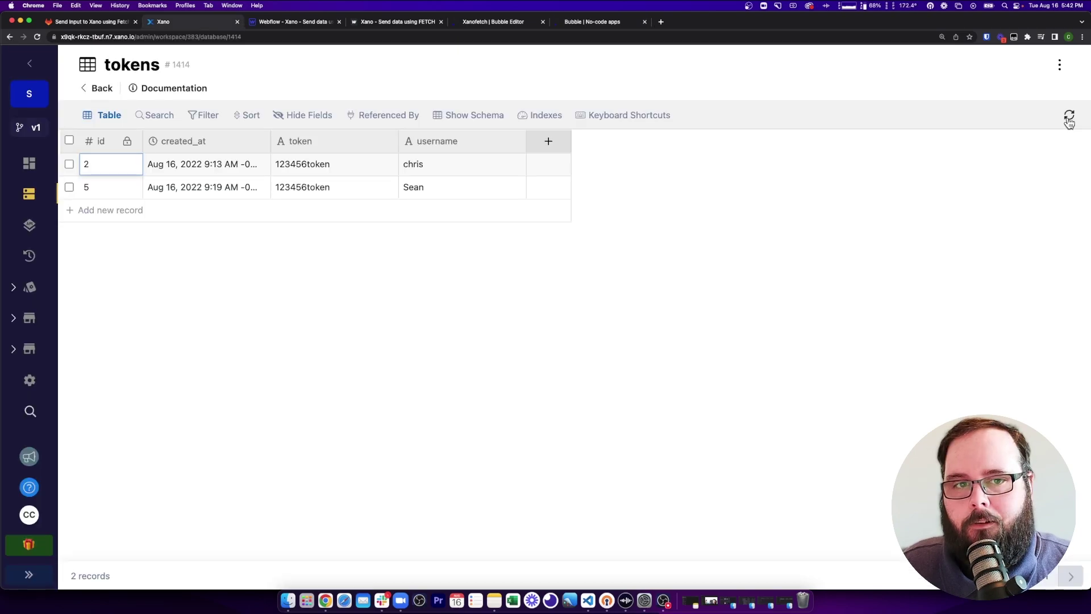
{"action": "left_click", "coordinate": [1068, 118]}
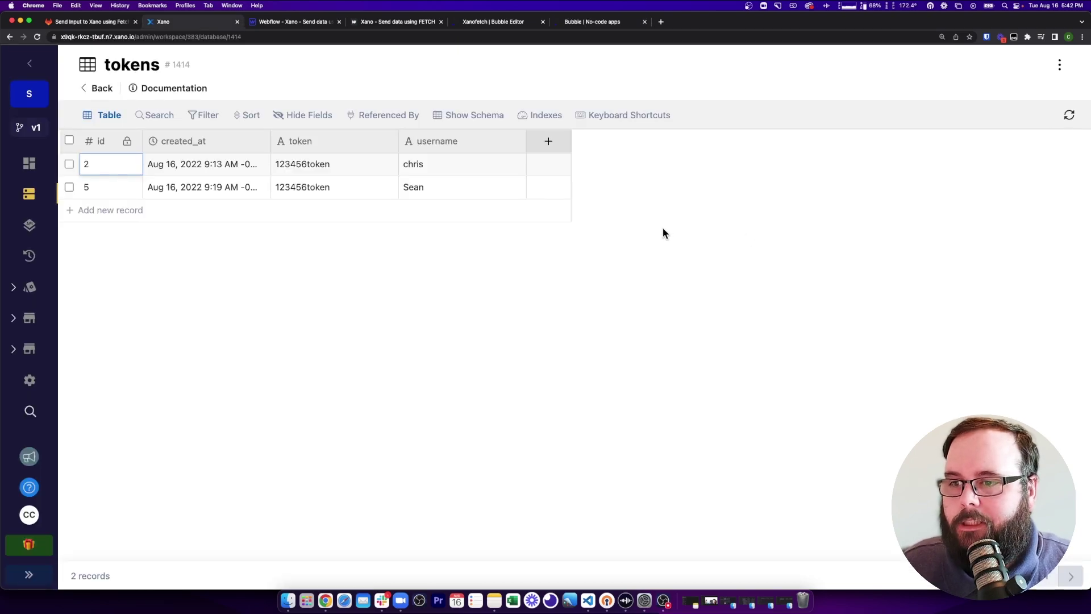
{"action": "left_click", "coordinate": [601, 23]}
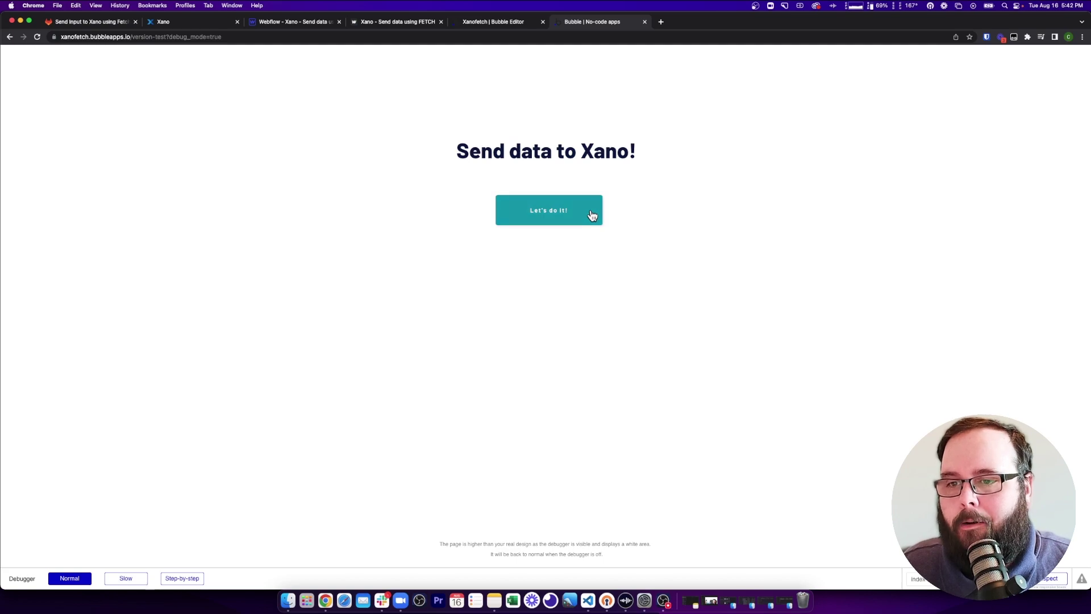
{"action": "left_click", "coordinate": [209, 24]}
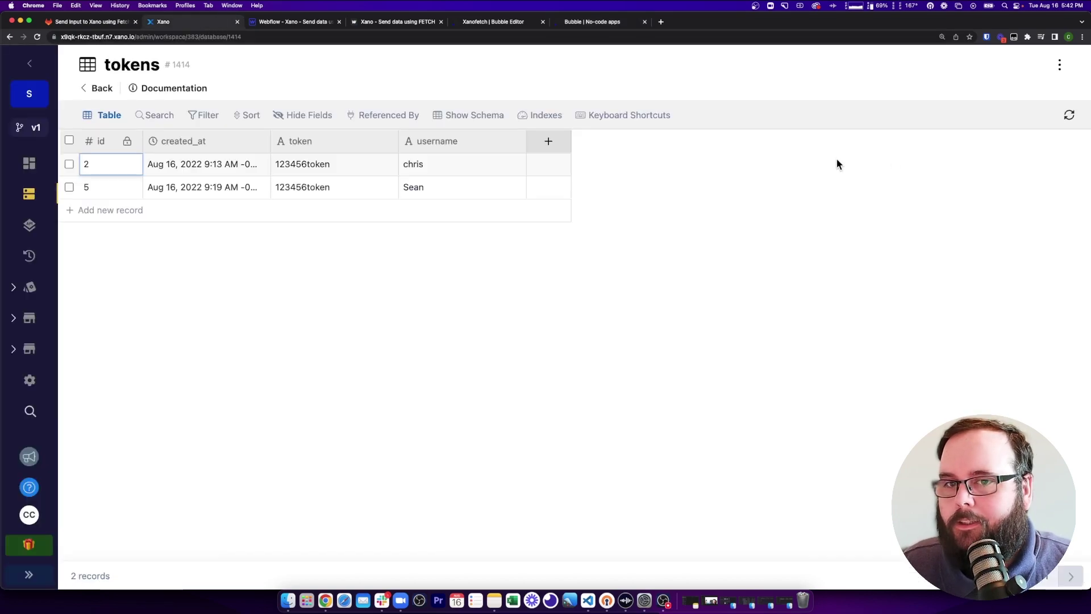
- Refresh Xano's tokens table to reveal record 9 with username Bubble
{"action": "left_click", "coordinate": [1064, 115]}
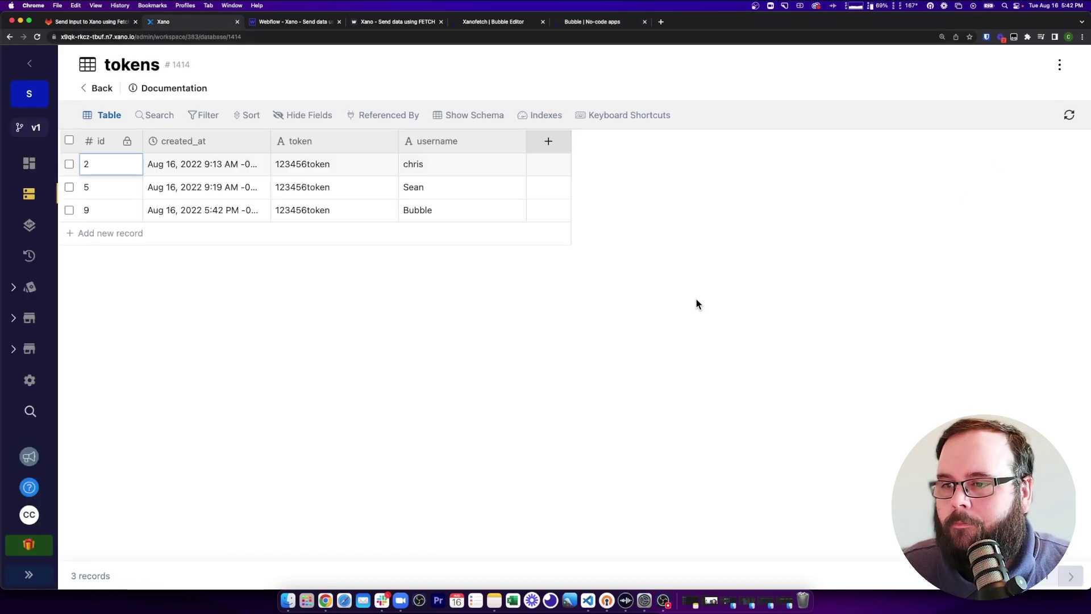